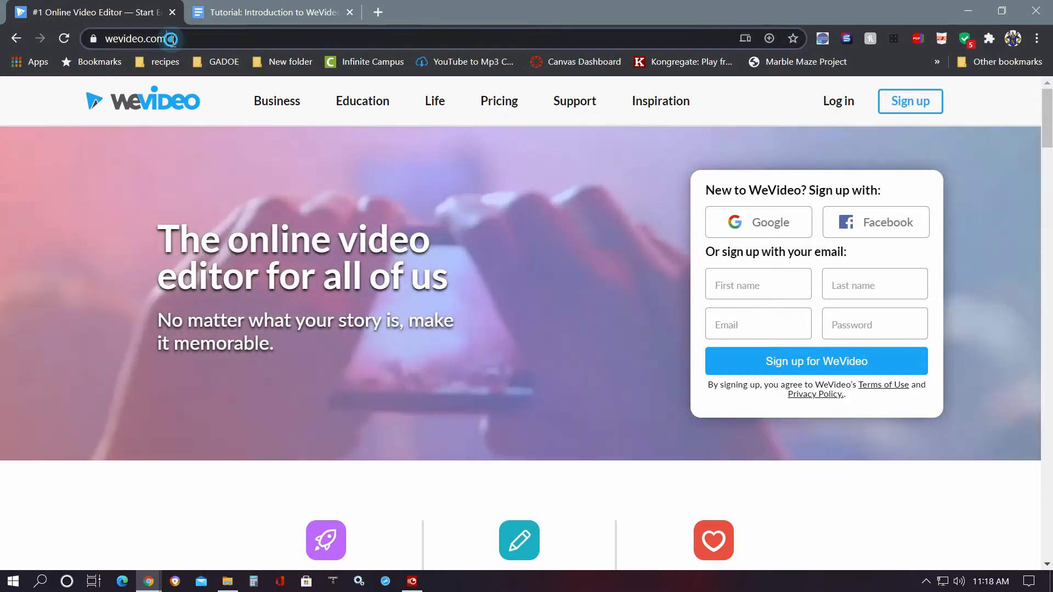
- Log in to WeVideo using a Google account
{"action": "left_click", "coordinate": [174, 36]}
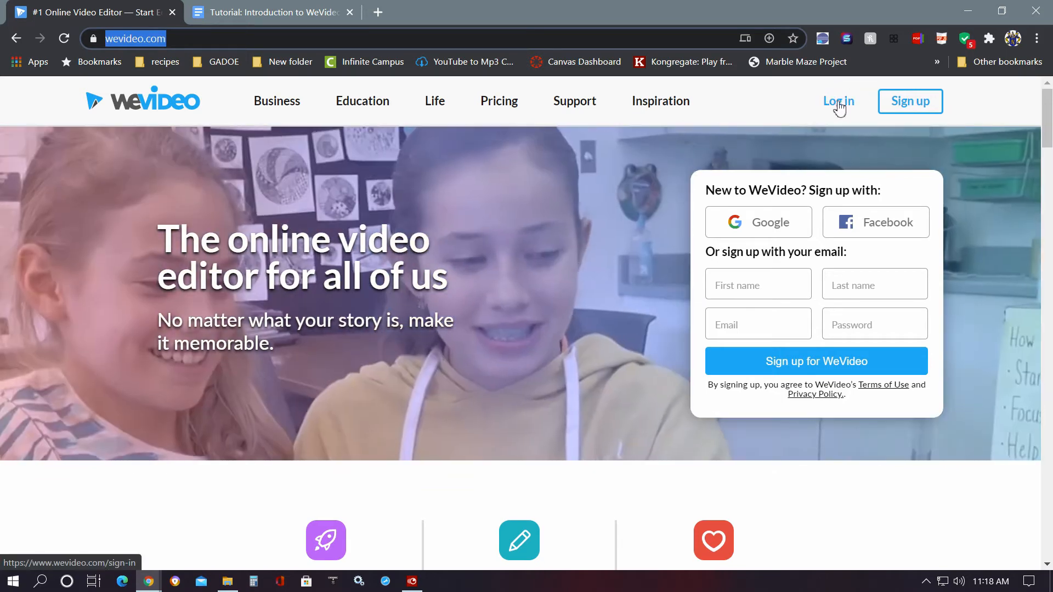
{"action": "left_click", "coordinate": [839, 103]}
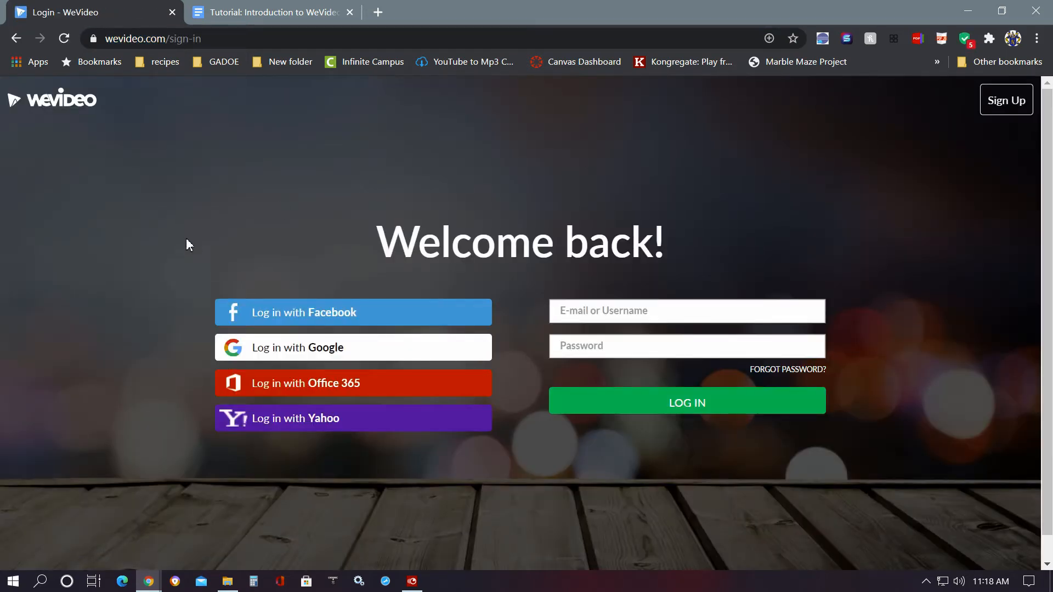
{"action": "left_click", "coordinate": [277, 350]}
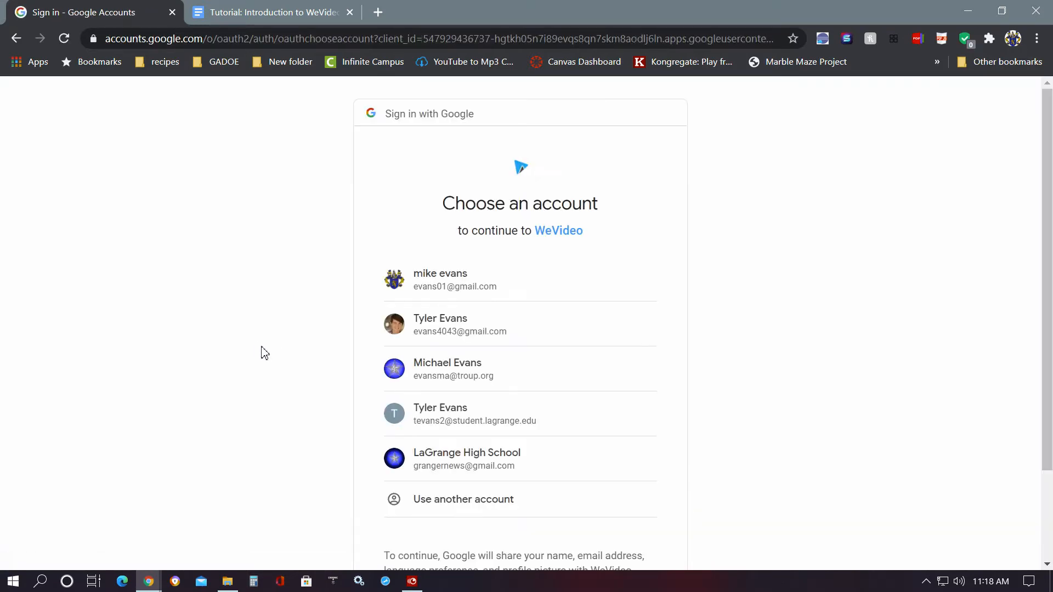
{"action": "left_click", "coordinate": [441, 369]}
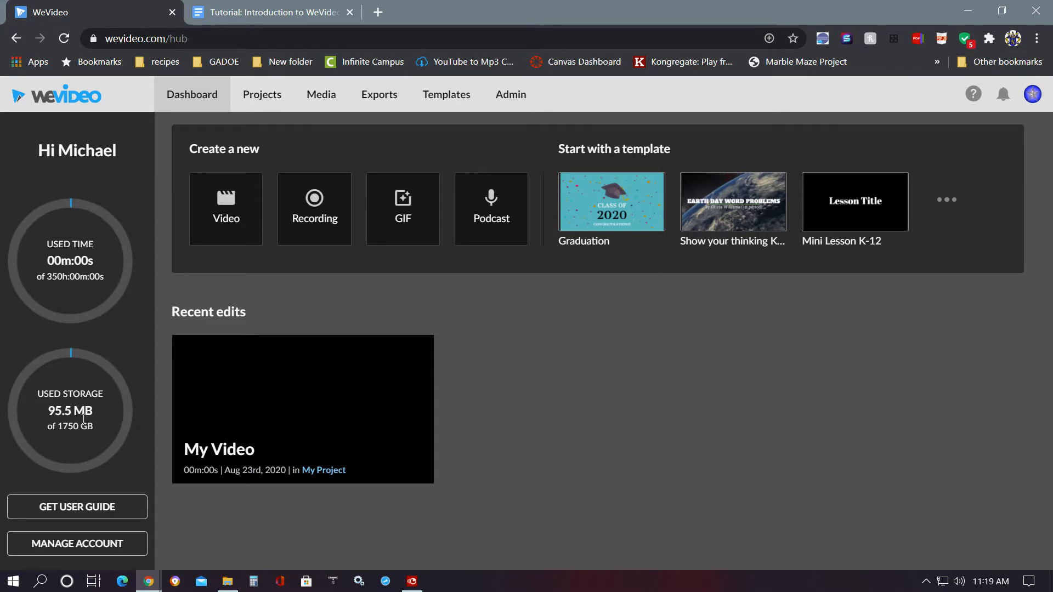
- Delete the existing 'My Video' project from the dashboard's recent edits
{"action": "mouse_move", "coordinate": [365, 442]}
{"action": "left_click", "coordinate": [219, 457]}
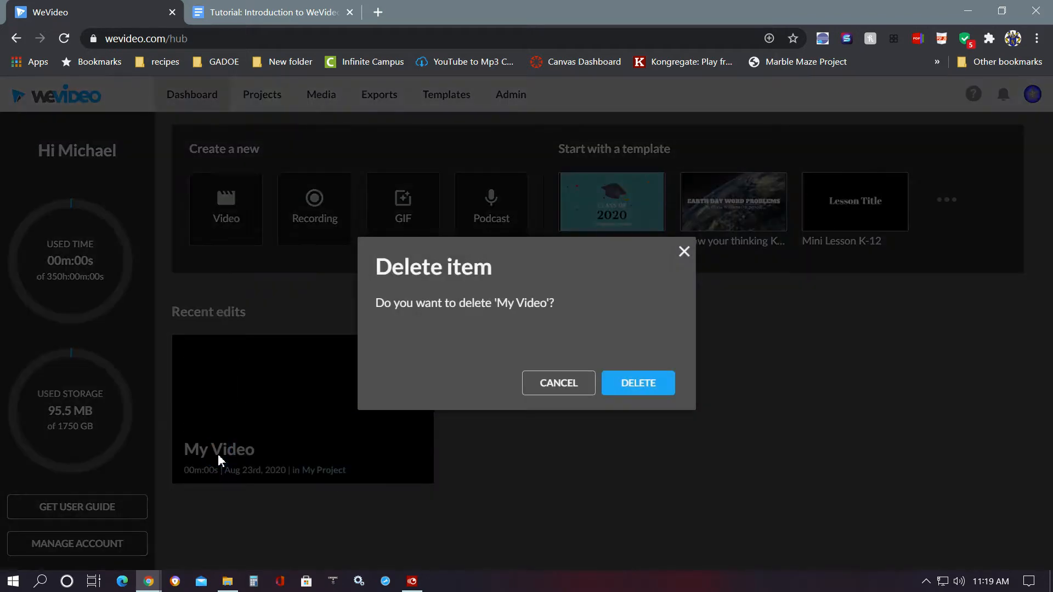
{"action": "left_click", "coordinate": [636, 389]}
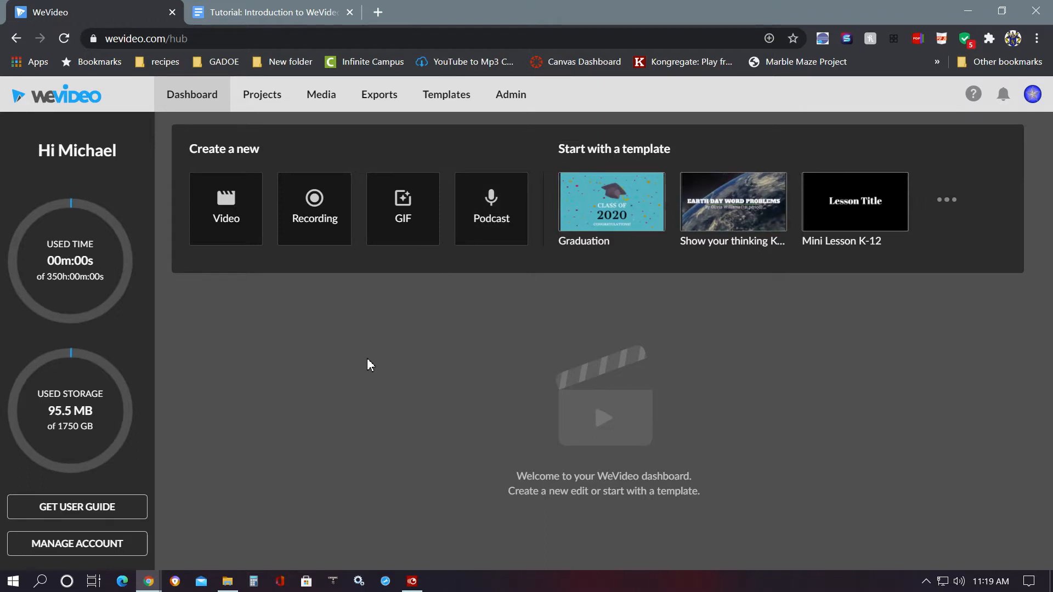
- Create a new video and add an audio track named Main soundtrack to the timeline
{"action": "left_click", "coordinate": [223, 211]}
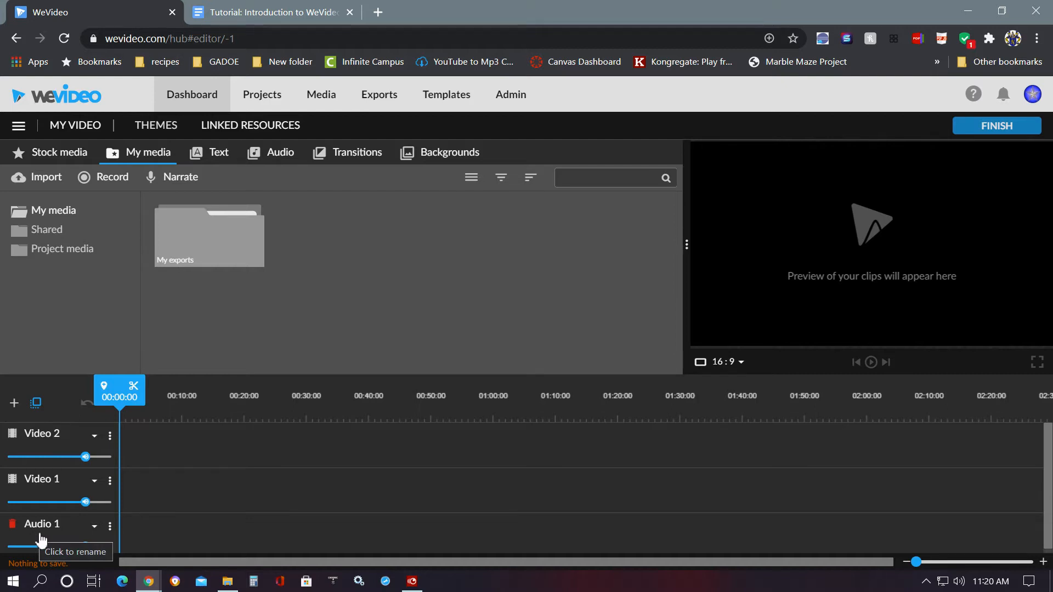
{"action": "left_click", "coordinate": [14, 406]}
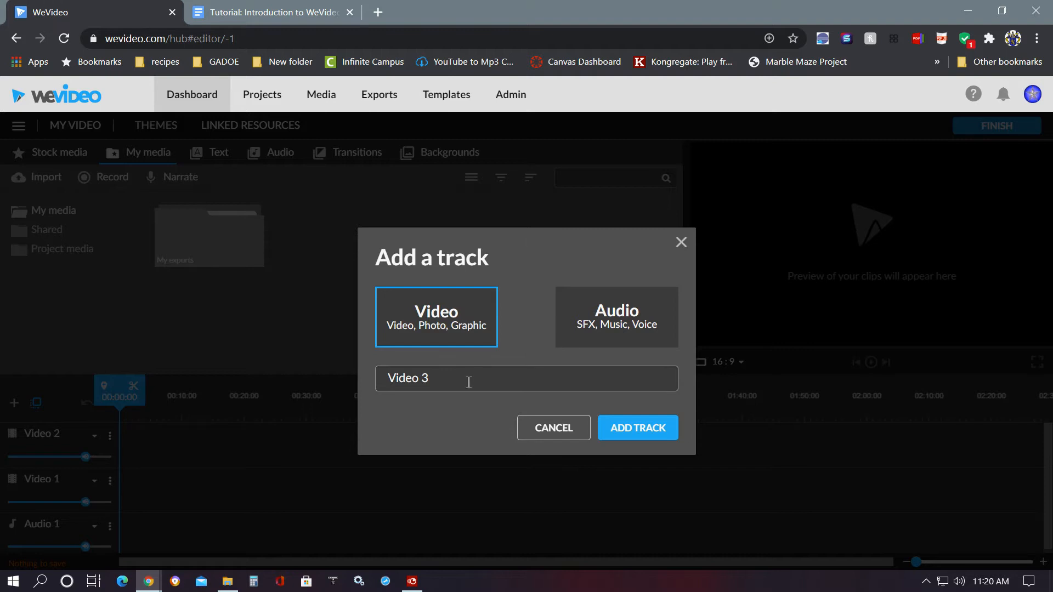
{"action": "left_click", "coordinate": [437, 377]}
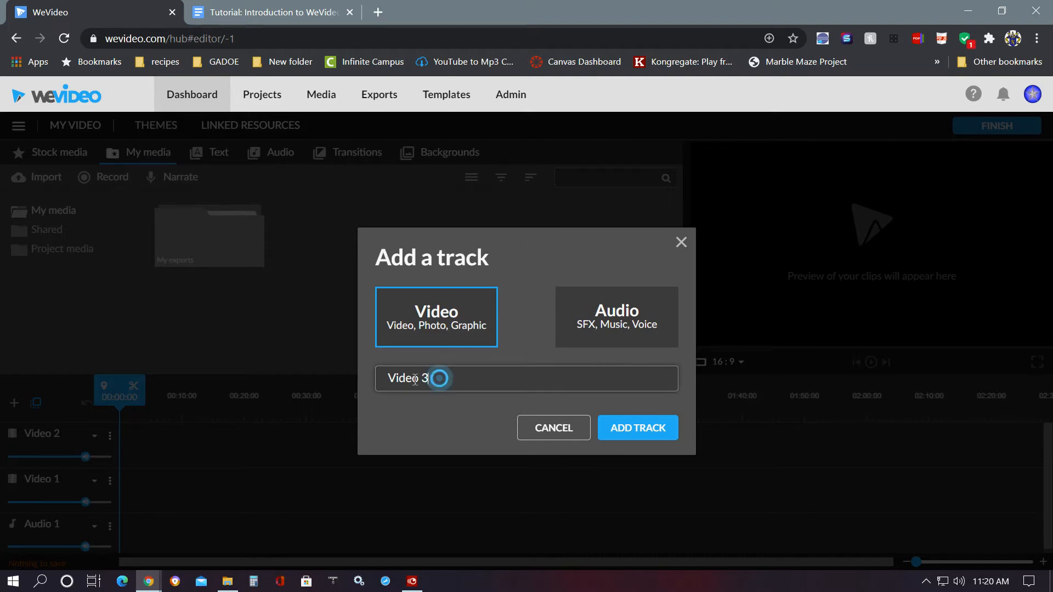
{"action": "left_click", "coordinate": [595, 323]}
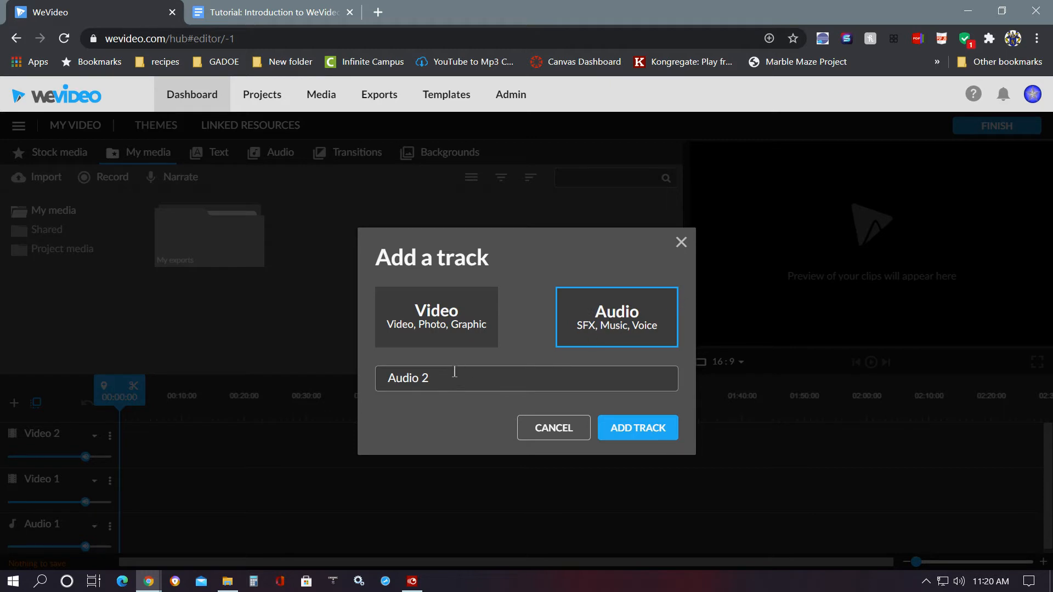
{"action": "left_click", "coordinate": [455, 373]}
{"action": "type", "text": "M"}
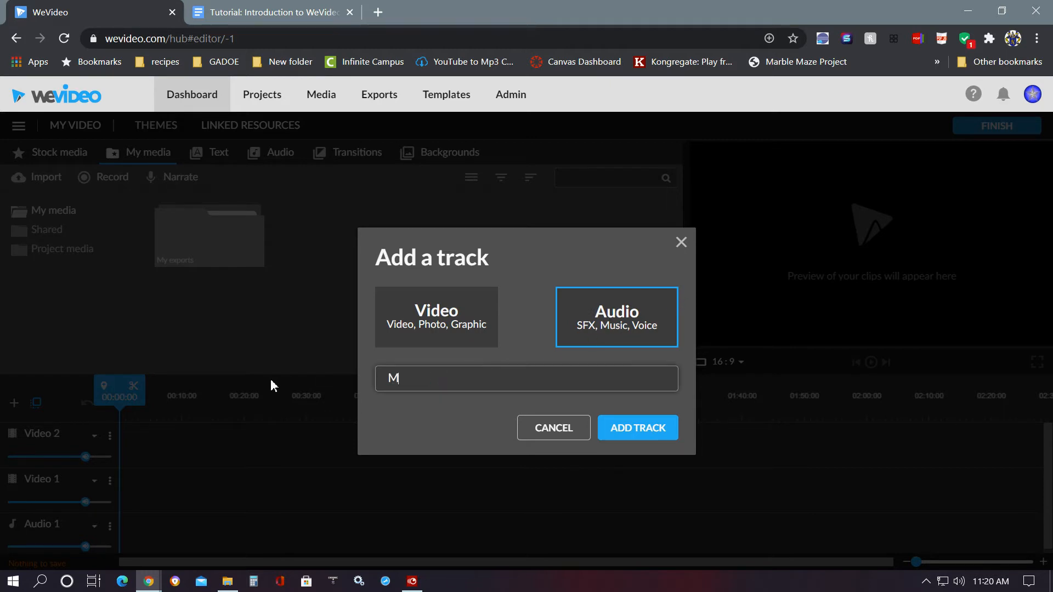
{"action": "type", "text": "ain soundtrack"}
{"action": "key", "text": "Return"}
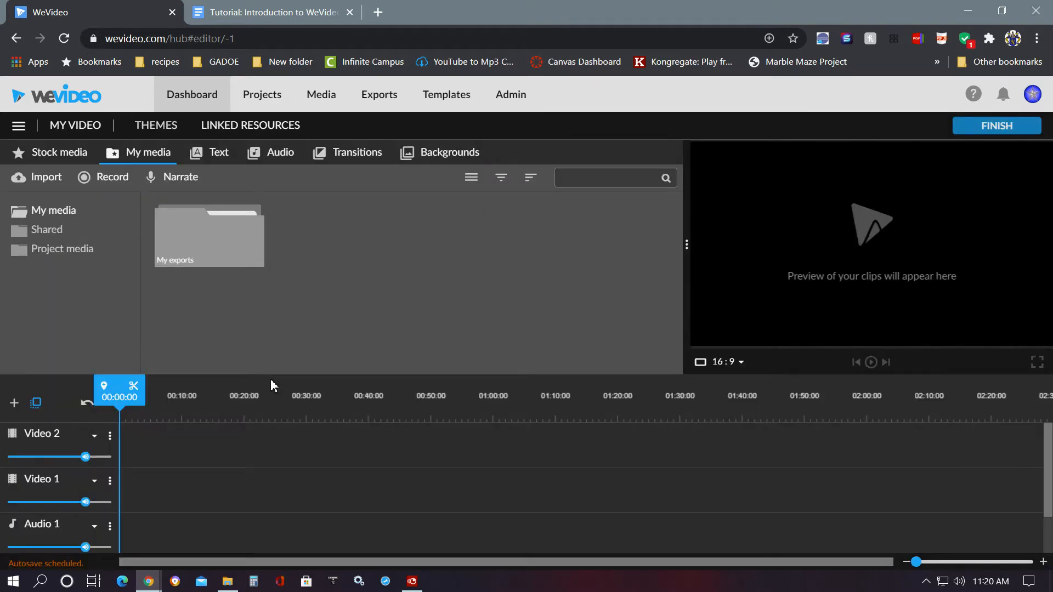
{"action": "scroll", "coordinate": [56, 528], "scroll_direction": "down", "scroll_amount": 1}
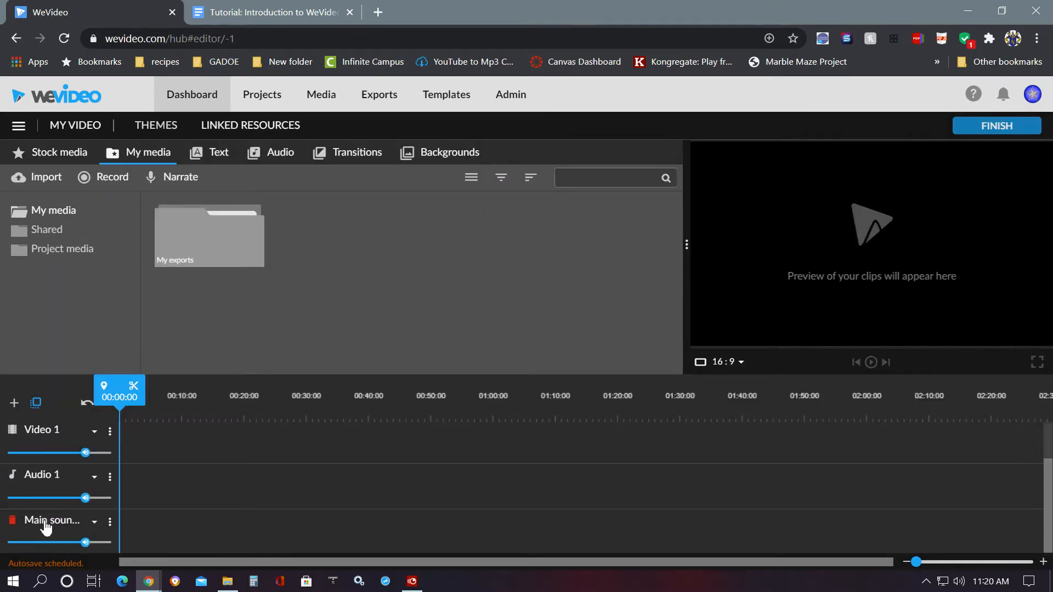
{"action": "left_click", "coordinate": [46, 526]}
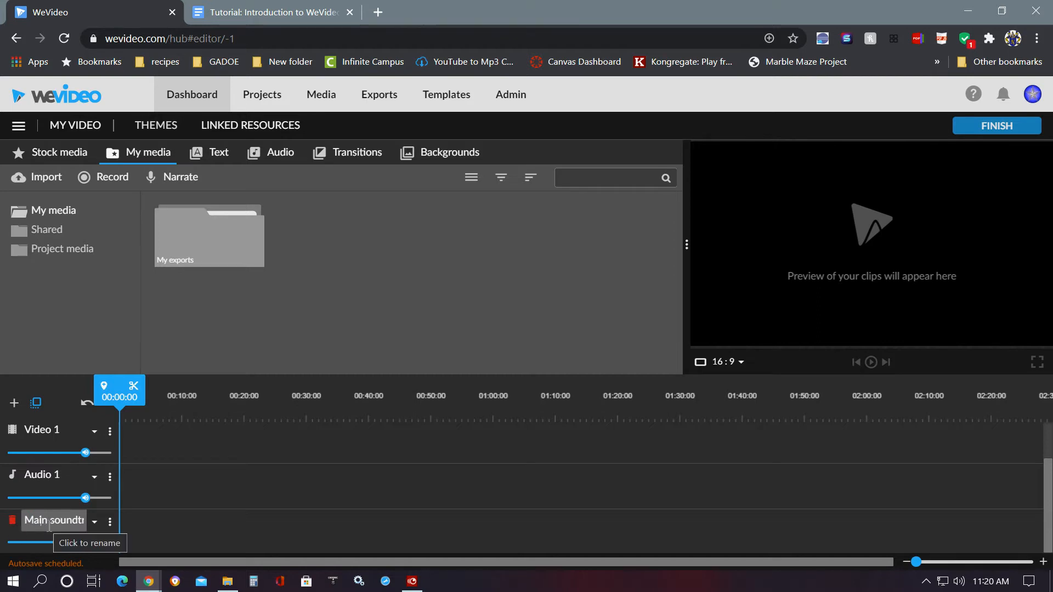
{"action": "scroll", "coordinate": [49, 526], "scroll_direction": "up", "scroll_amount": 2}
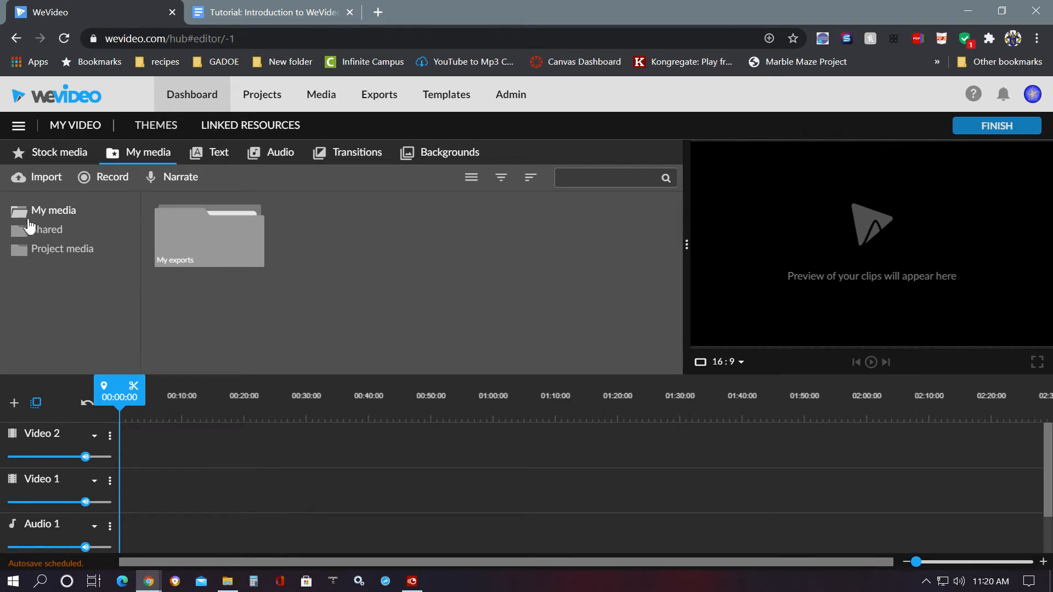
- Browse the Stock media and My media libraries
{"action": "left_click", "coordinate": [50, 159]}
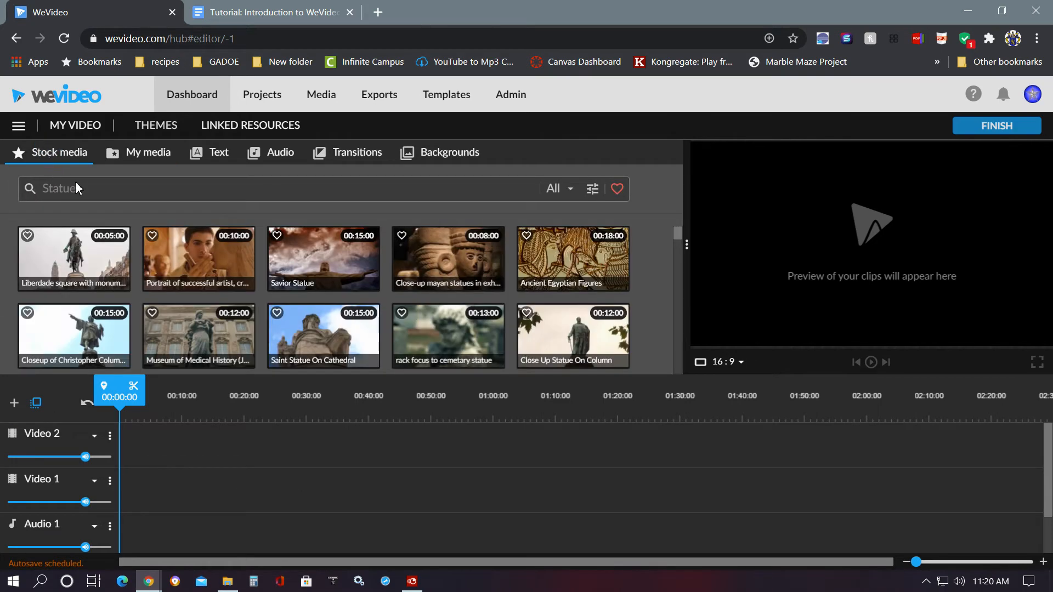
{"action": "left_click", "coordinate": [85, 191]}
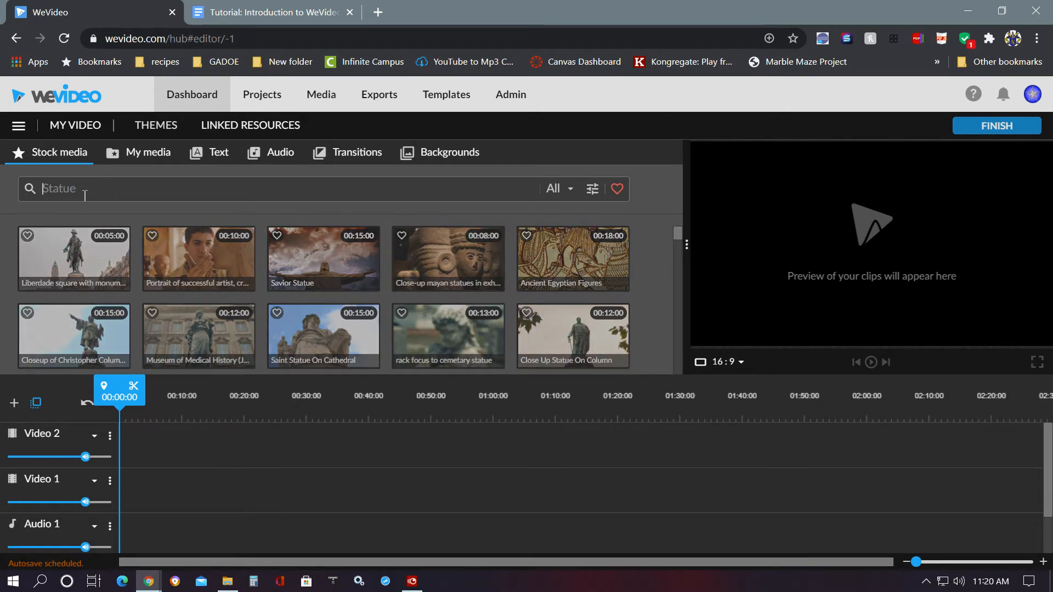
{"action": "left_click", "coordinate": [139, 156]}
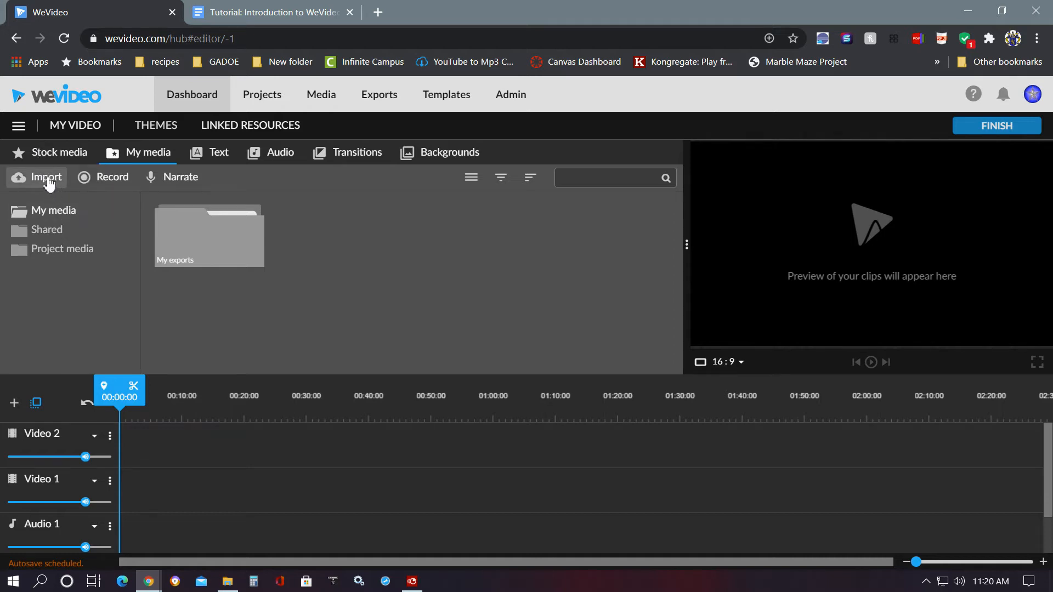
{"action": "left_click", "coordinate": [49, 177]}
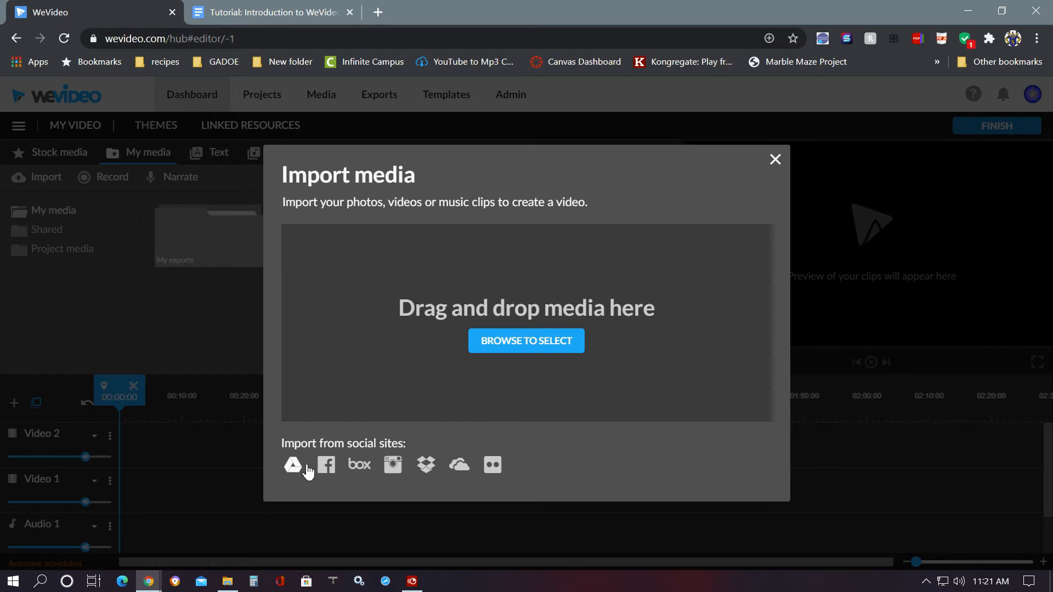
{"action": "left_click", "coordinate": [500, 343]}
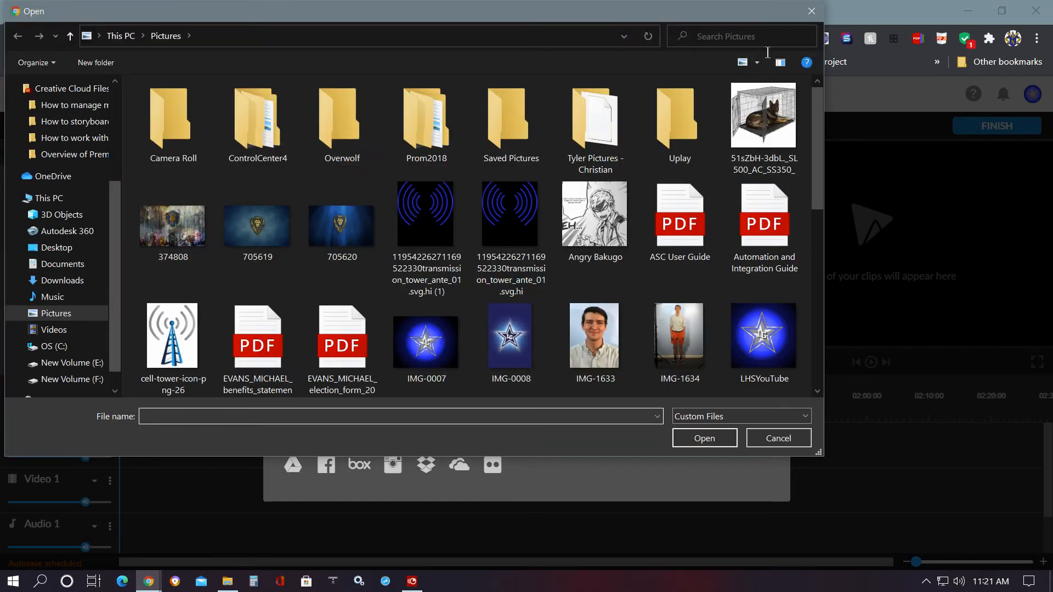
{"action": "left_click", "coordinate": [811, 11]}
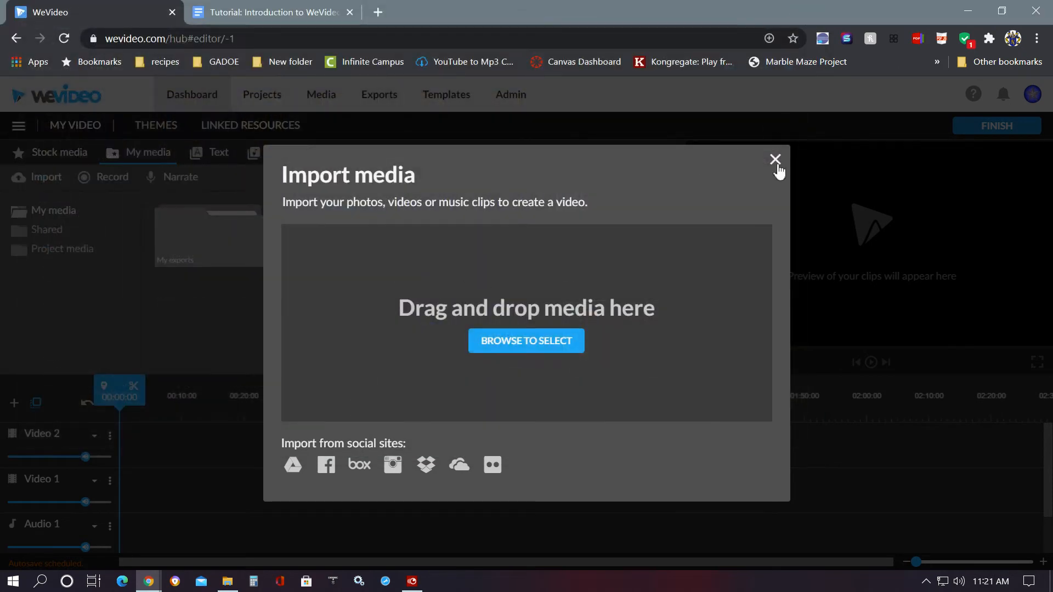
{"action": "left_click", "coordinate": [775, 160]}
- Search the stock media library for nature
{"action": "left_click", "coordinate": [59, 149]}
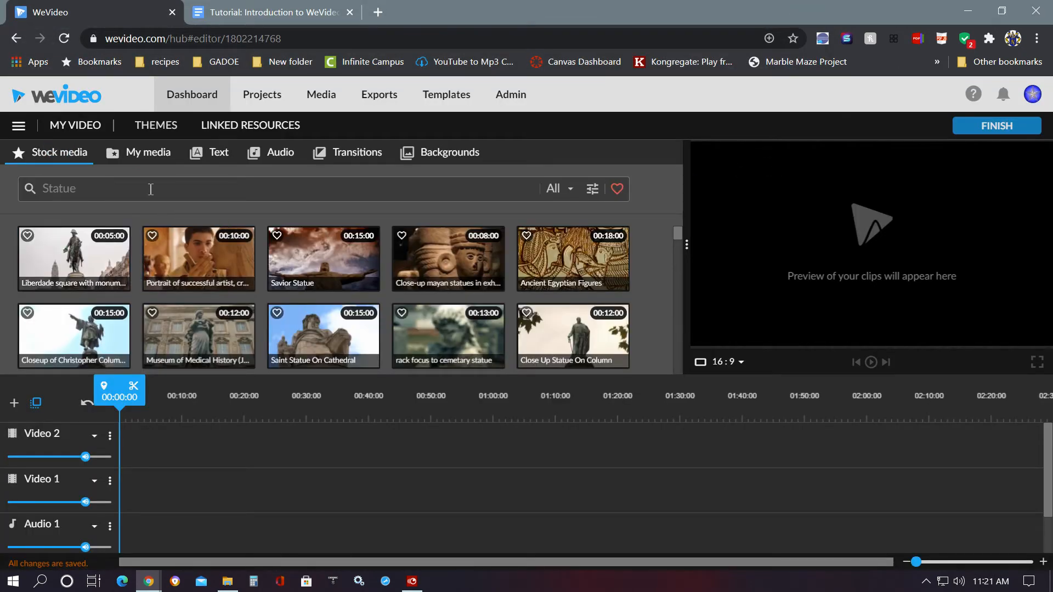
{"action": "left_click", "coordinate": [96, 186]}
{"action": "type", "text": "natu"}
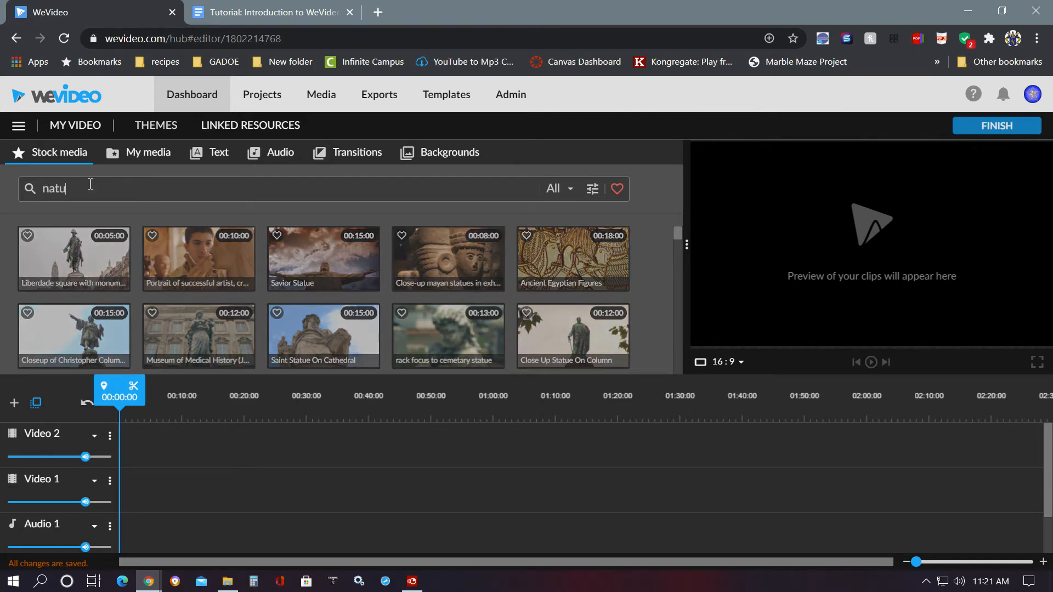
{"action": "type", "text": "re"}
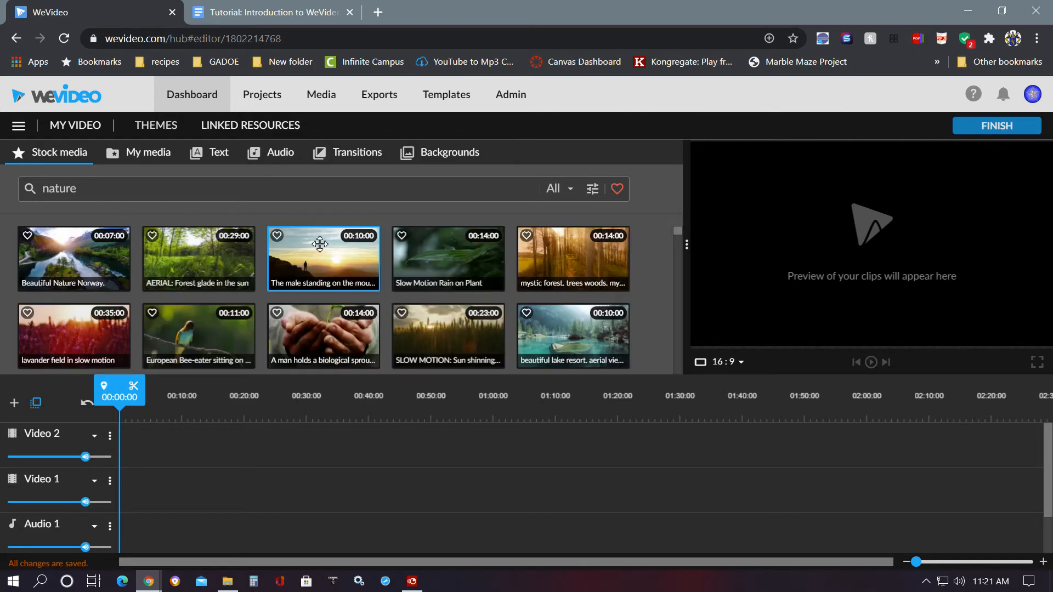
- Preview the AERIAL SILHOUETTE sunset clip and place it at the start of the Video 1 track
{"action": "scroll", "coordinate": [477, 314], "scroll_direction": "down", "scroll_amount": 1}
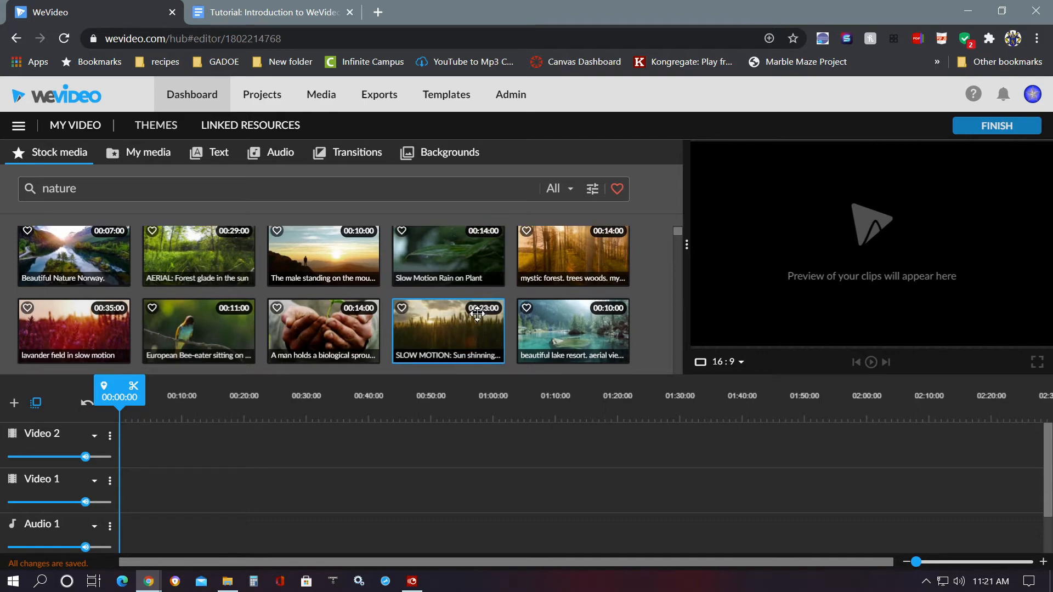
{"action": "scroll", "coordinate": [477, 314], "scroll_direction": "down", "scroll_amount": 2}
{"action": "scroll", "coordinate": [453, 329], "scroll_direction": "up", "scroll_amount": 3}
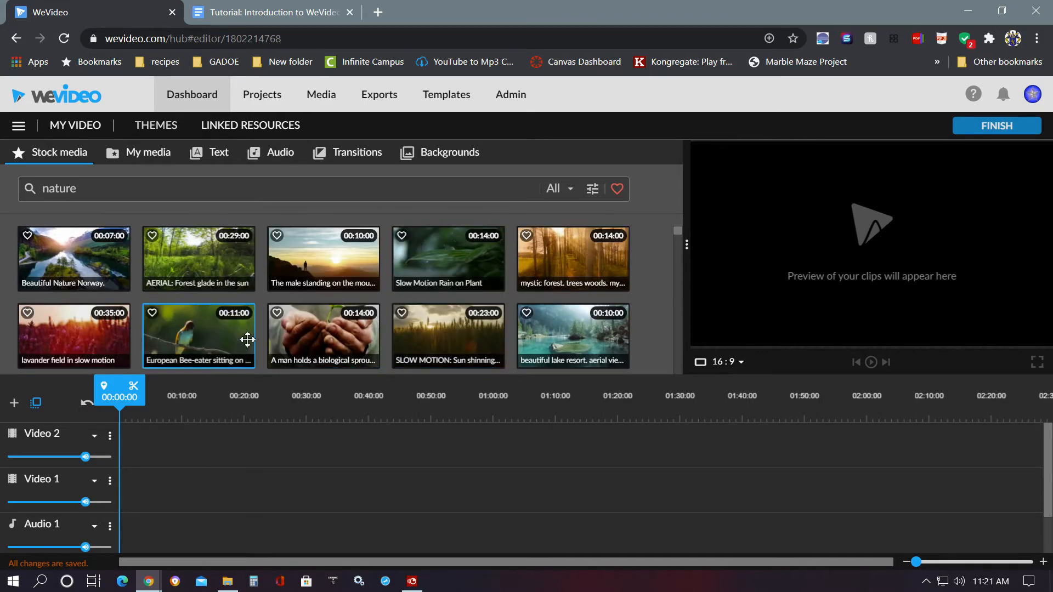
{"action": "scroll", "coordinate": [472, 329], "scroll_direction": "down", "scroll_amount": 5}
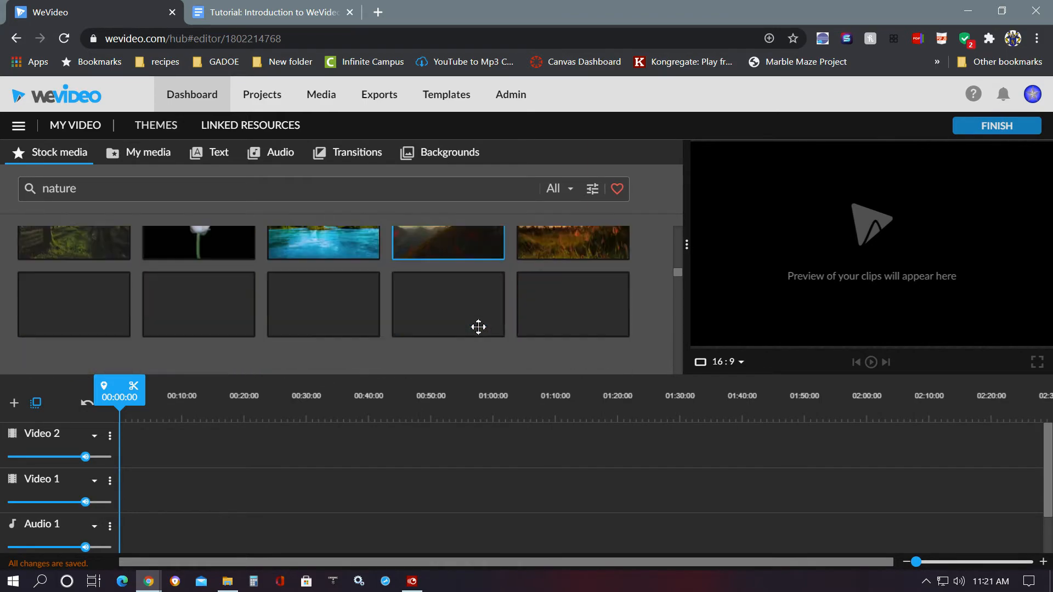
{"action": "scroll", "coordinate": [477, 328], "scroll_direction": "down", "scroll_amount": 5}
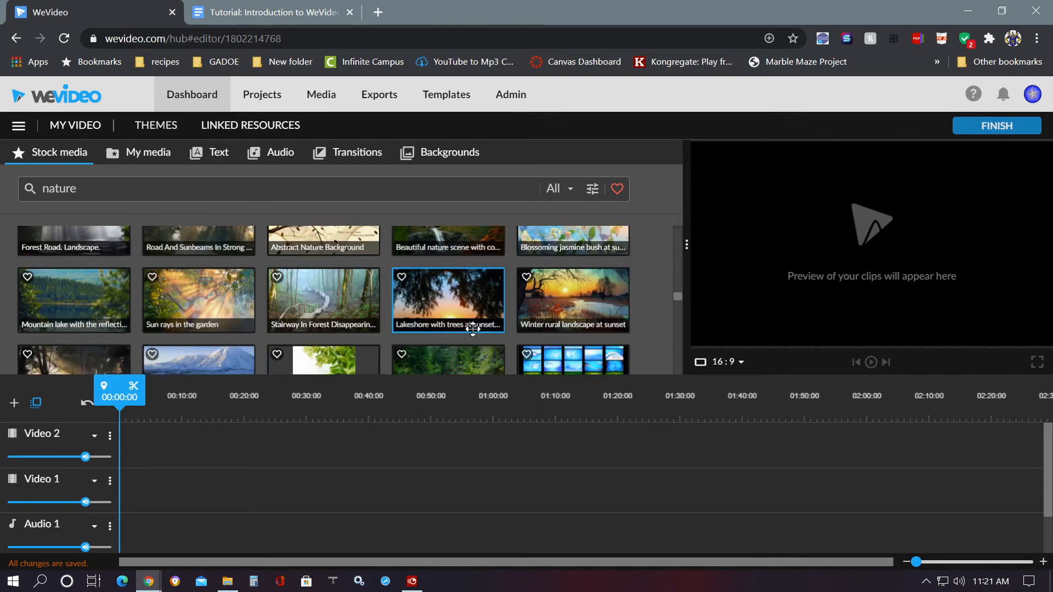
{"action": "scroll", "coordinate": [472, 328], "scroll_direction": "down", "scroll_amount": 2}
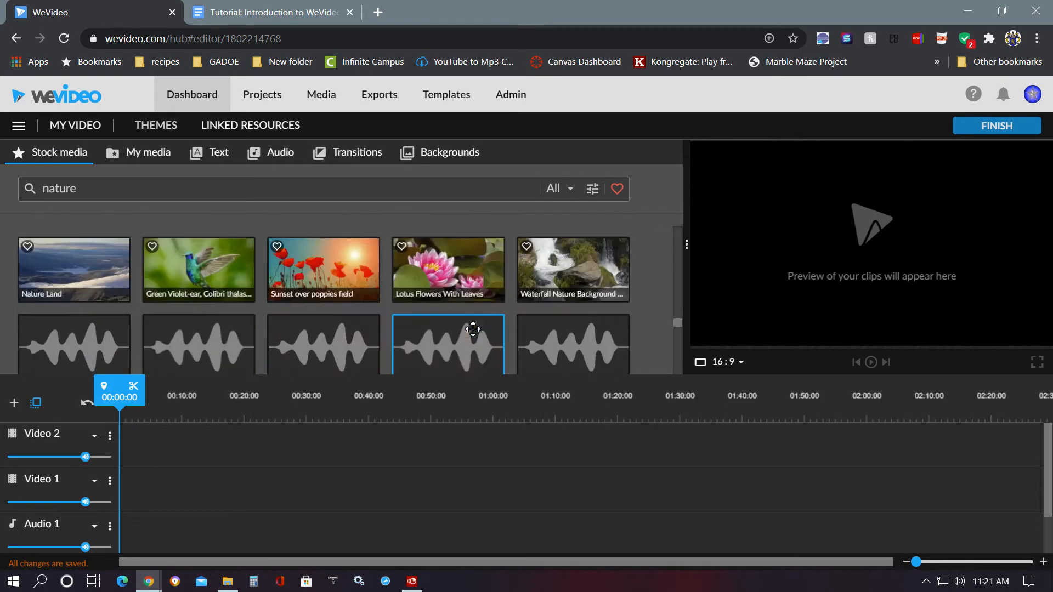
{"action": "scroll", "coordinate": [471, 329], "scroll_direction": "up", "scroll_amount": 6}
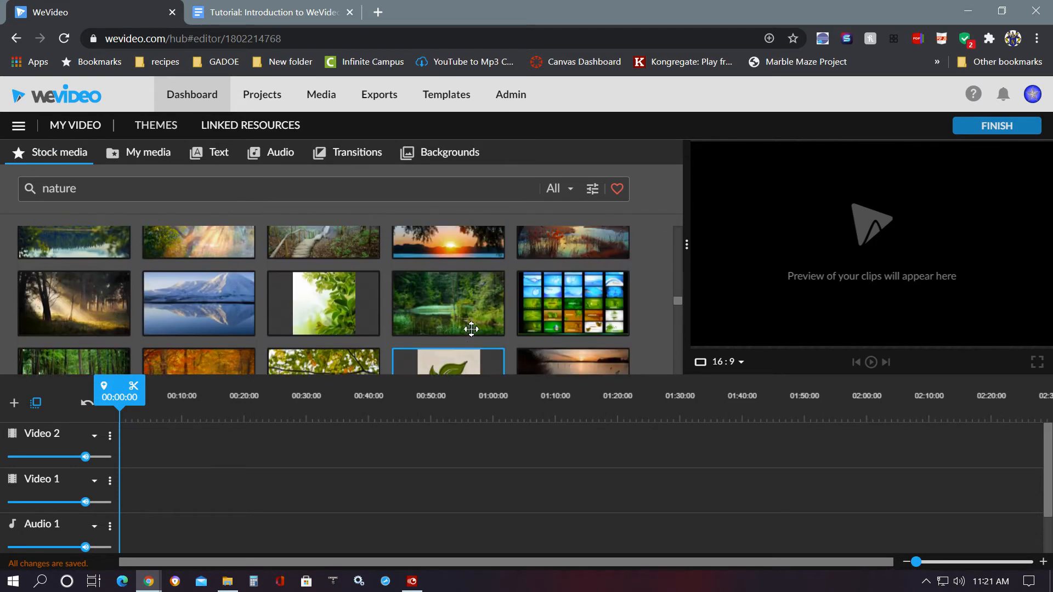
{"action": "scroll", "coordinate": [471, 329], "scroll_direction": "up", "scroll_amount": 6}
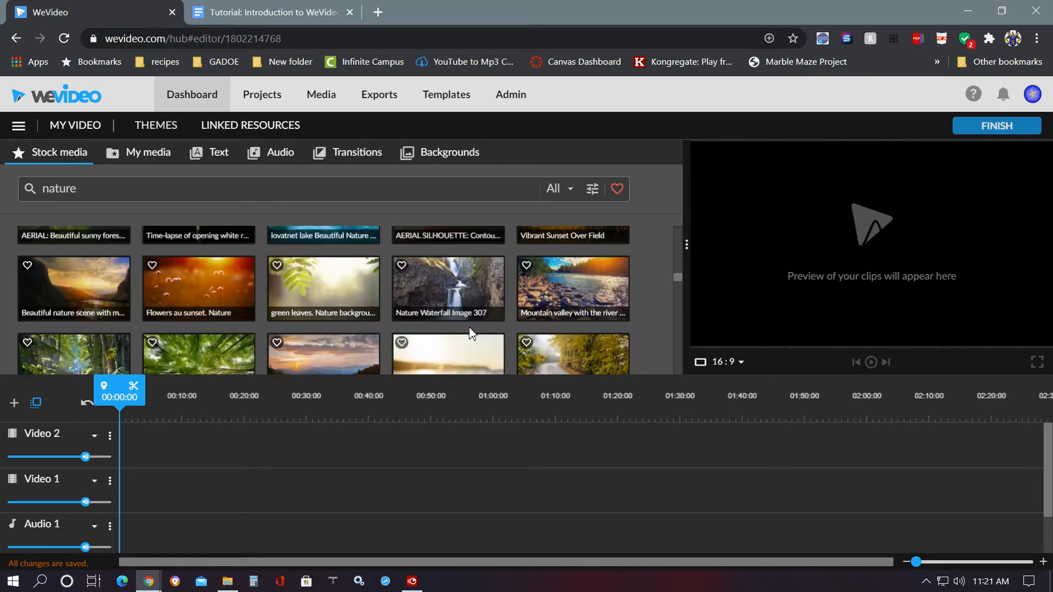
{"action": "left_click", "coordinate": [417, 296]}
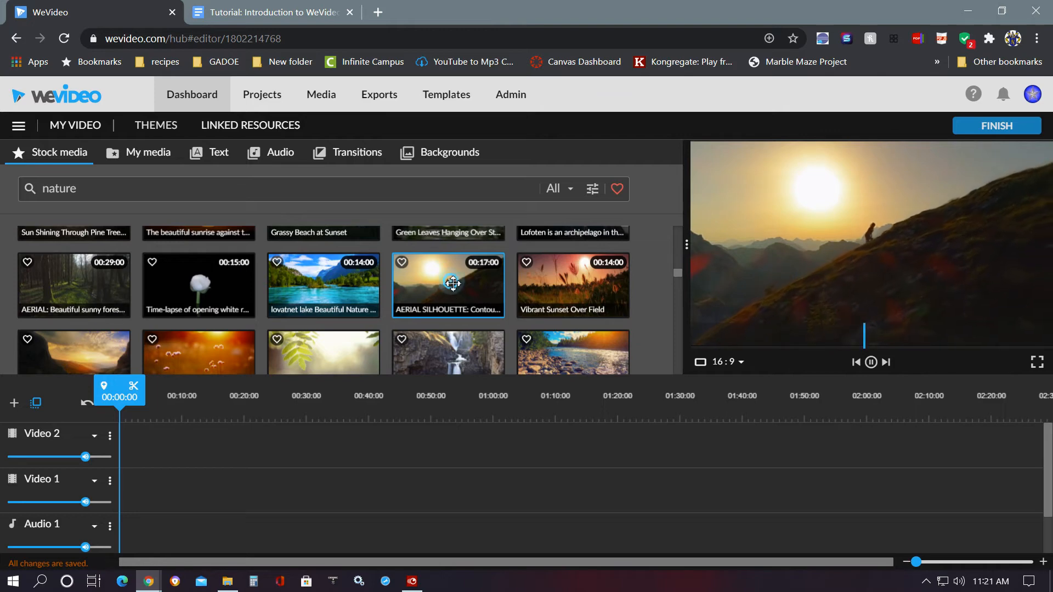
{"action": "left_click_drag", "start_coordinate": [453, 288], "coordinate": [135, 500]}
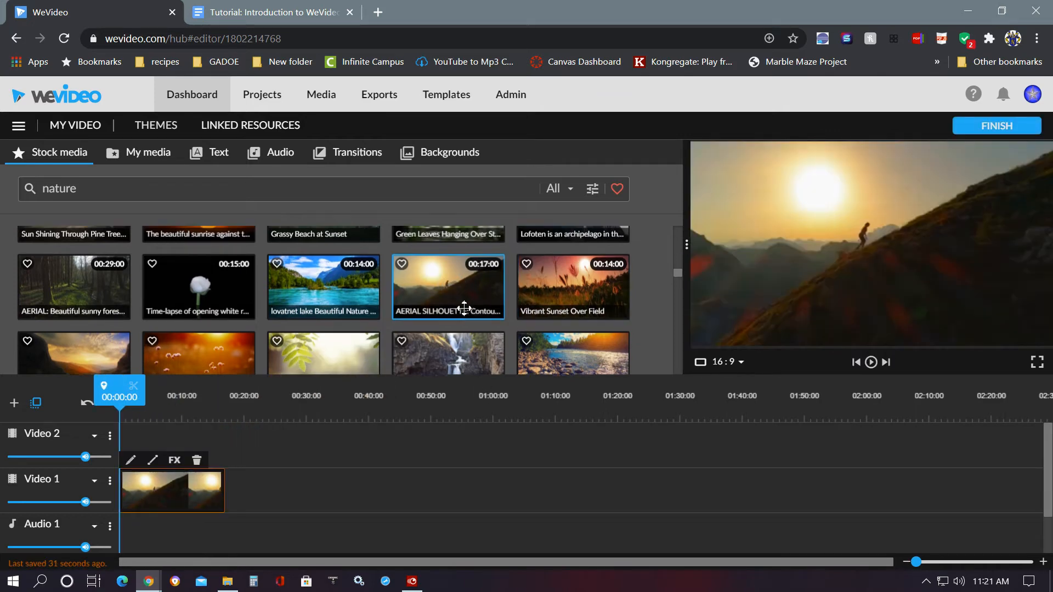
- Add the clip of the man standing on the mountain after the first clip on Video 1
{"action": "scroll", "coordinate": [465, 317], "scroll_direction": "up", "scroll_amount": 8}
{"action": "scroll", "coordinate": [465, 317], "scroll_direction": "up", "scroll_amount": 2}
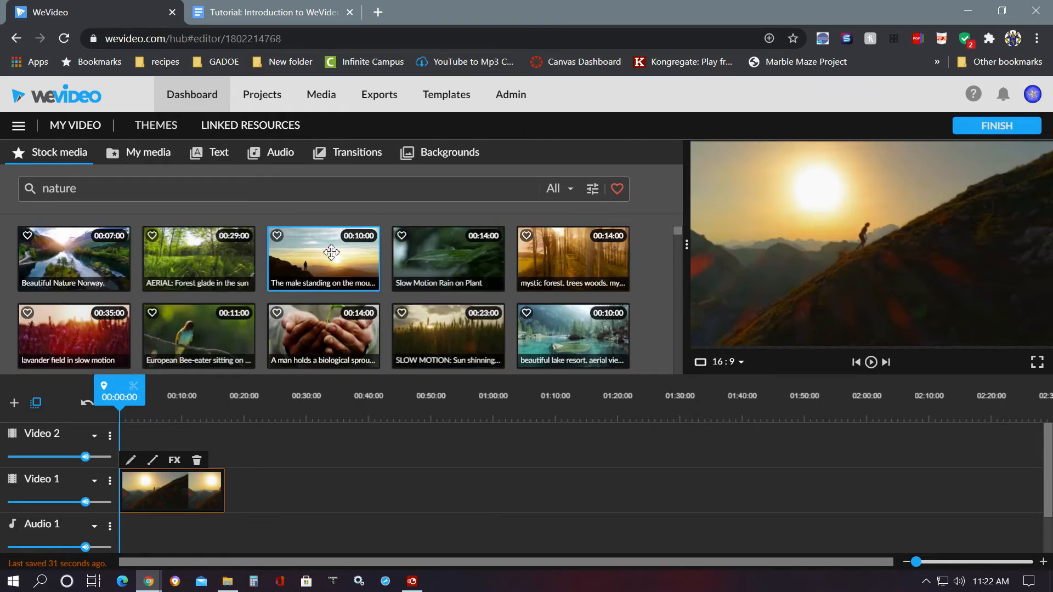
{"action": "left_click_drag", "start_coordinate": [323, 264], "coordinate": [240, 505]}
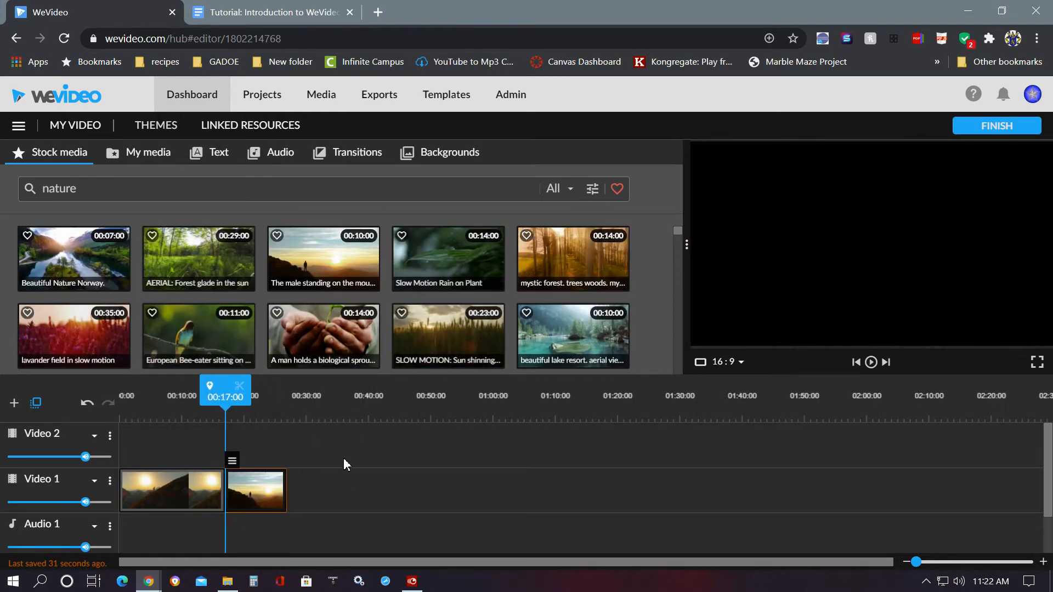
- Play back the timeline from the start to review the two clips
{"action": "mouse_move", "coordinate": [225, 386]}
{"action": "left_mouse_down"}
{"action": "mouse_move", "coordinate": [287, 388]}
{"action": "mouse_move", "coordinate": [97, 396]}
{"action": "left_mouse_up"}
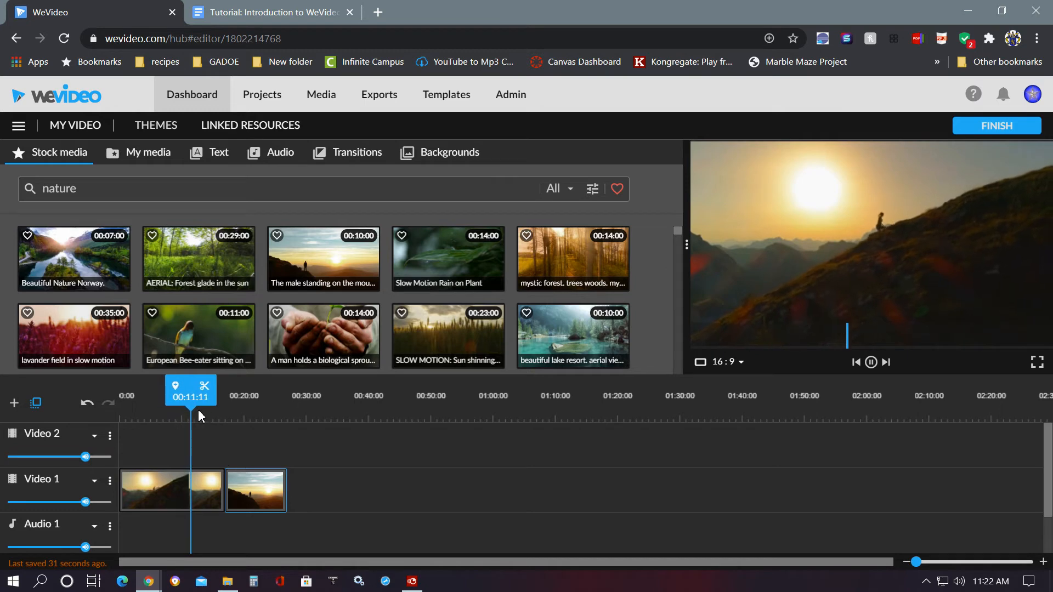
{"action": "left_click", "coordinate": [871, 362]}
{"action": "left_click_drag", "start_coordinate": [194, 387], "coordinate": [270, 389]}
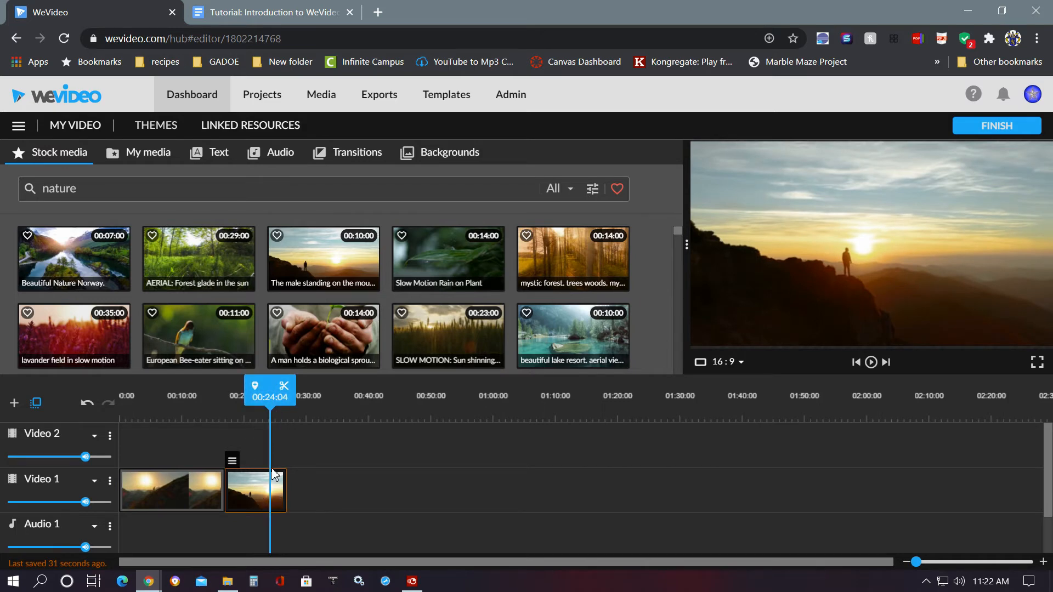
- Try shortening and then moving the second Video 1 clip, undoing both changes
{"action": "mouse_move", "coordinate": [278, 487]}
{"action": "left_mouse_down"}
{"action": "mouse_move", "coordinate": [276, 471]}
{"action": "mouse_move", "coordinate": [271, 504]}
{"action": "left_mouse_up"}
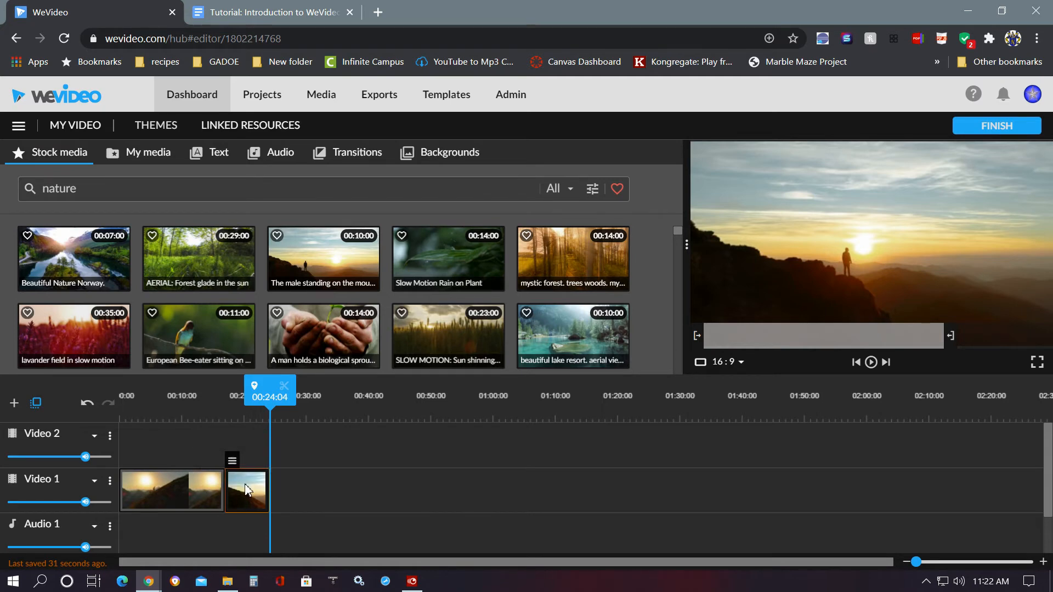
{"action": "key", "text": "ctrl+z"}
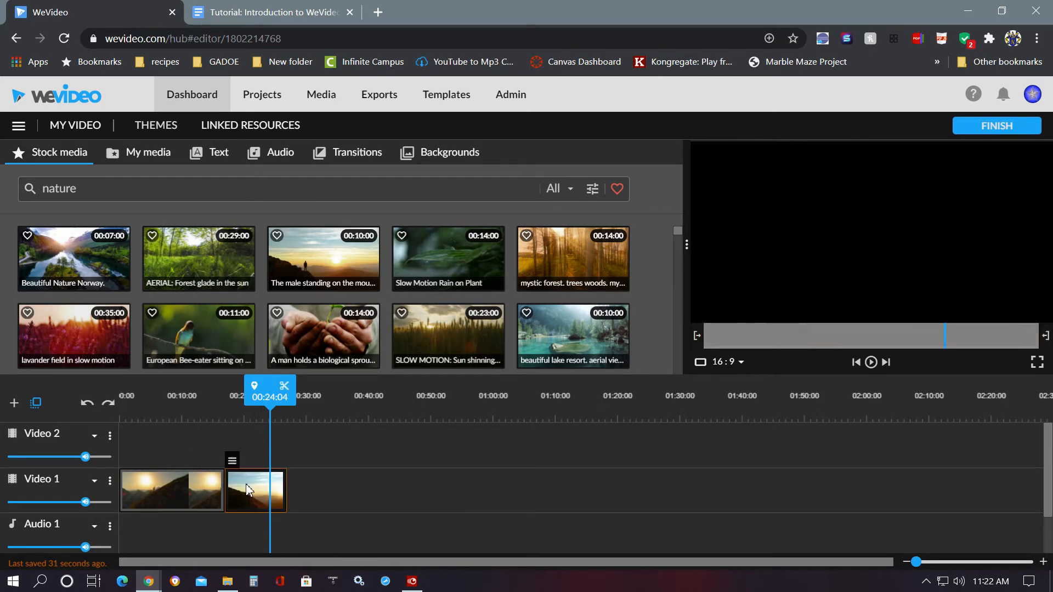
{"action": "left_click_drag", "start_coordinate": [270, 380], "coordinate": [237, 393]}
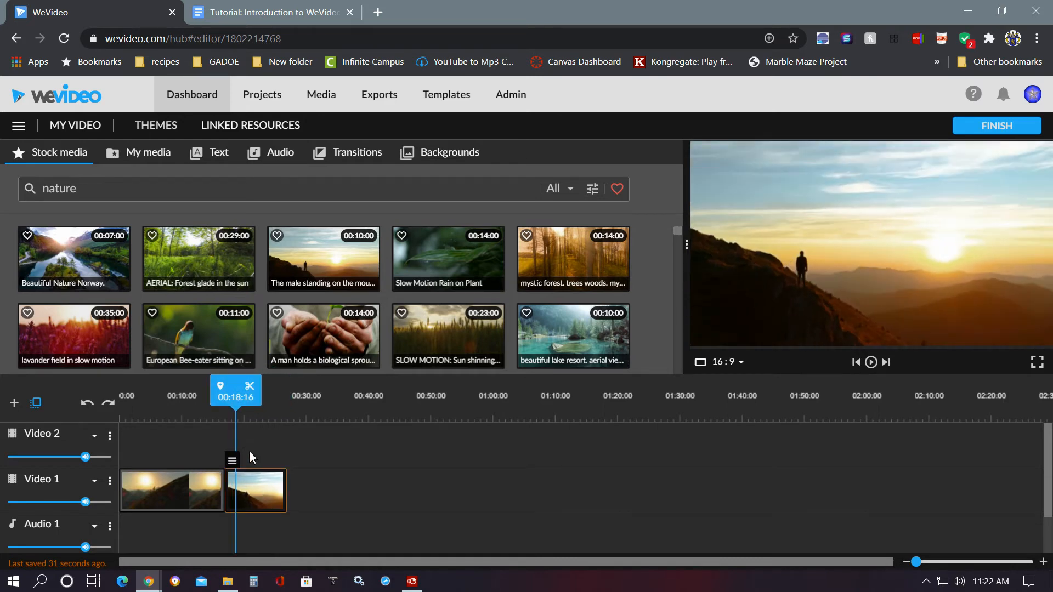
{"action": "left_click_drag", "start_coordinate": [225, 484], "coordinate": [236, 486]}
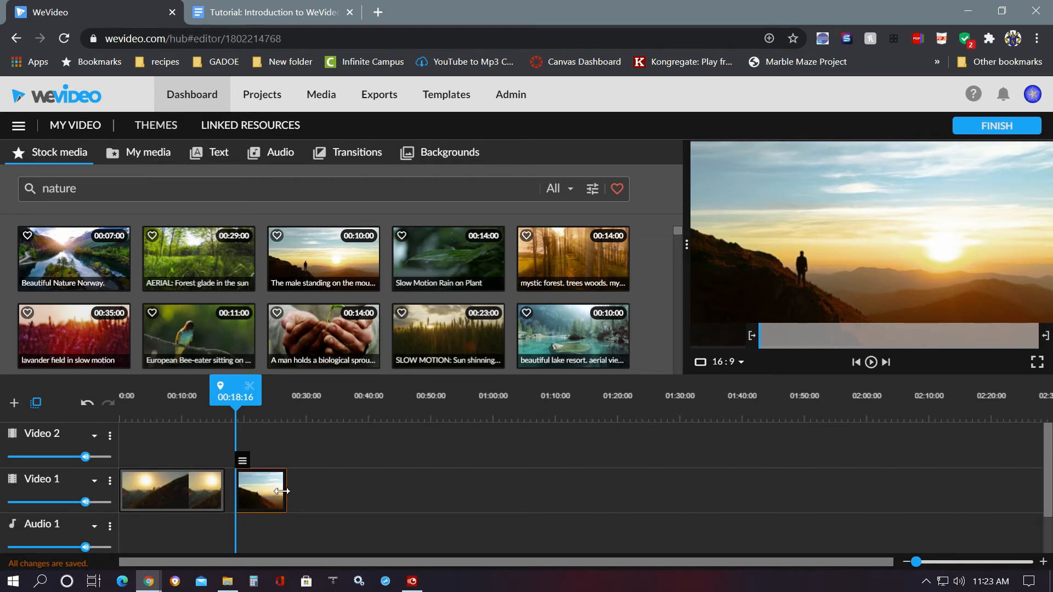
{"action": "key", "text": "ctrl+z"}
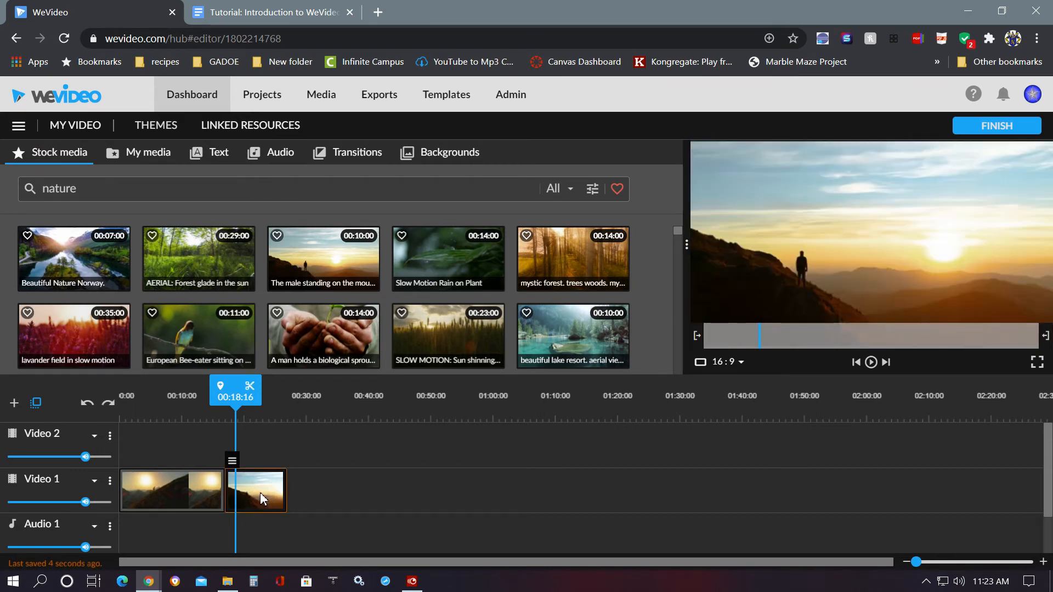
- Preview the Softly Inspiring music from the stock library and place it at the start of Audio 1
{"action": "scroll", "coordinate": [352, 329], "scroll_direction": "down", "scroll_amount": 5}
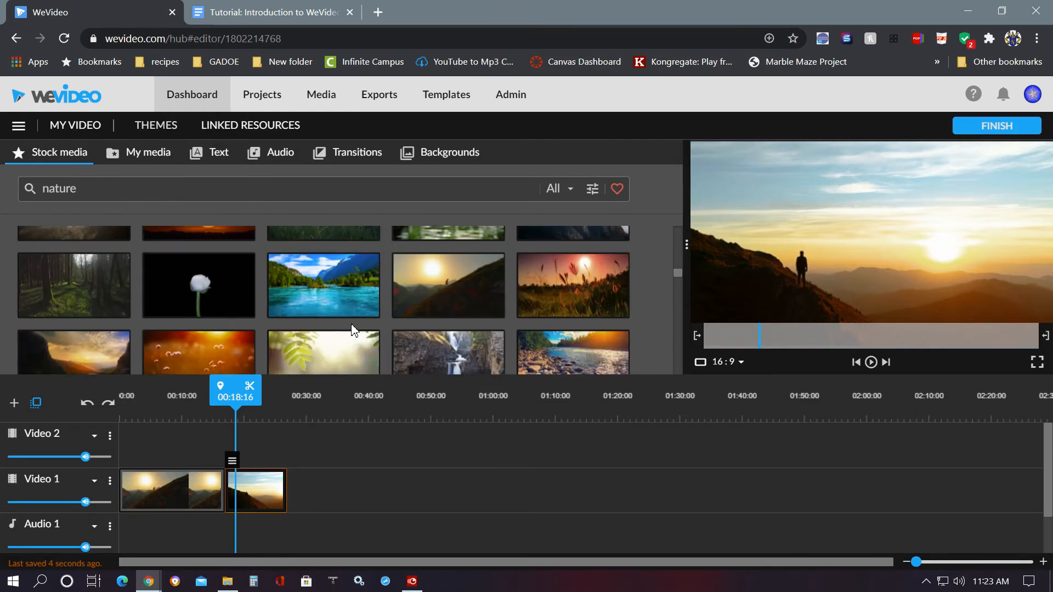
{"action": "scroll", "coordinate": [354, 331], "scroll_direction": "down", "scroll_amount": 10}
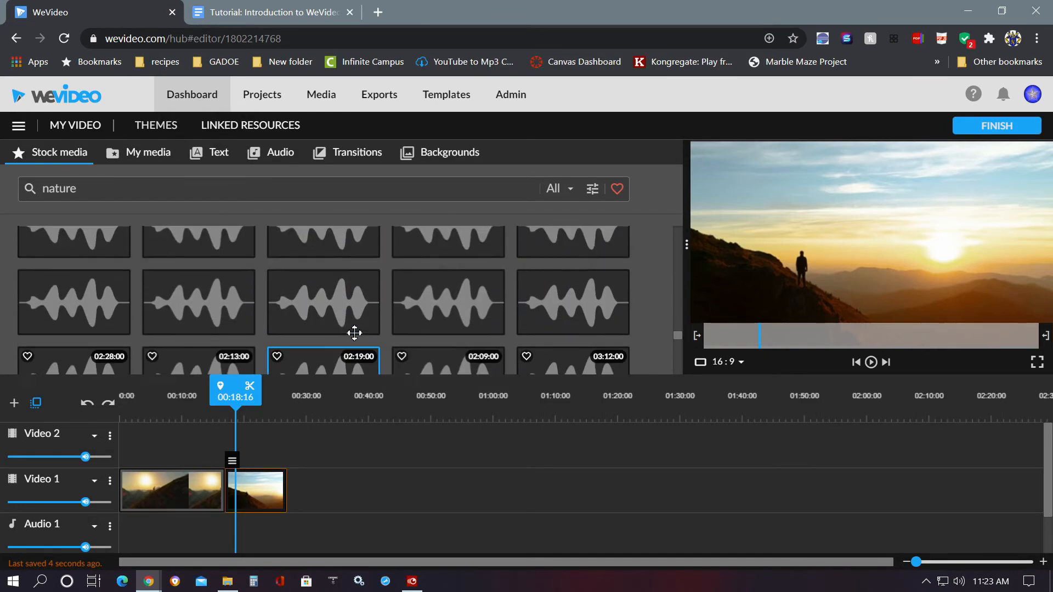
{"action": "scroll", "coordinate": [354, 333], "scroll_direction": "up", "scroll_amount": 5}
{"action": "scroll", "coordinate": [355, 332], "scroll_direction": "down", "scroll_amount": 3}
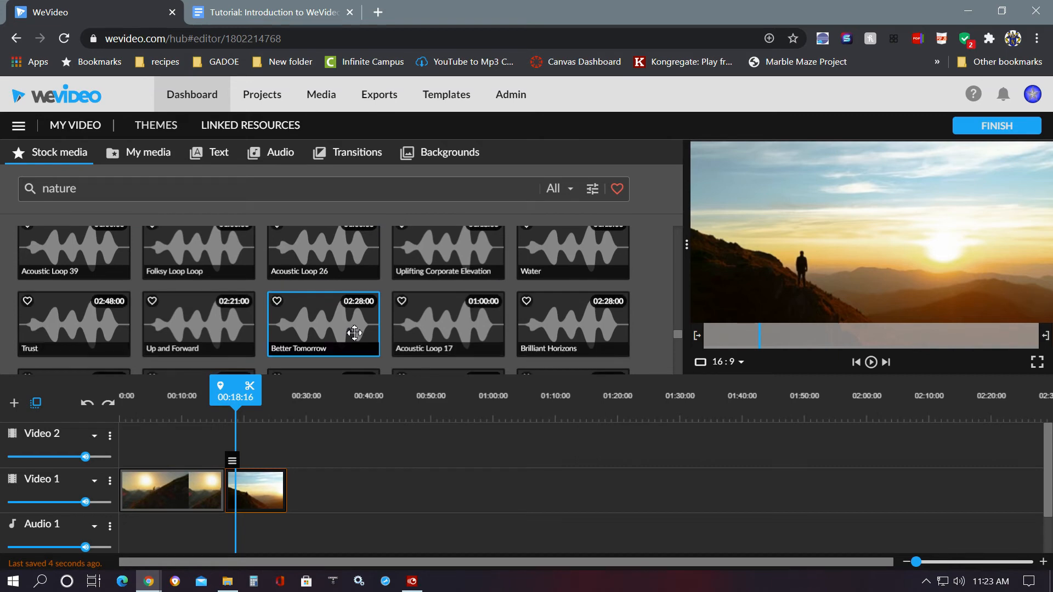
{"action": "scroll", "coordinate": [354, 333], "scroll_direction": "down", "scroll_amount": 1}
{"action": "left_click", "coordinate": [309, 332]}
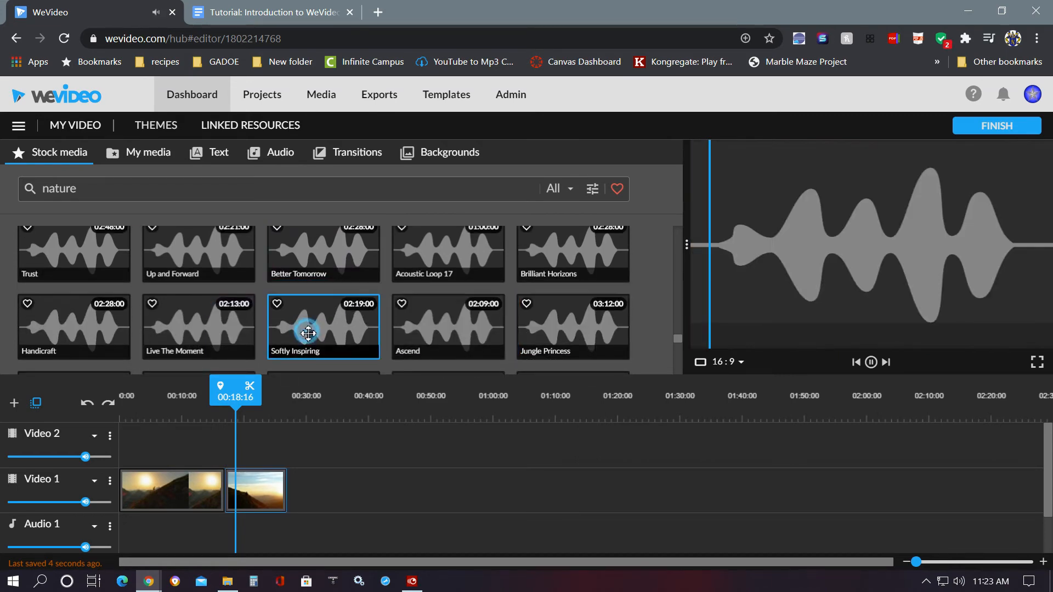
{"action": "left_click", "coordinate": [874, 364]}
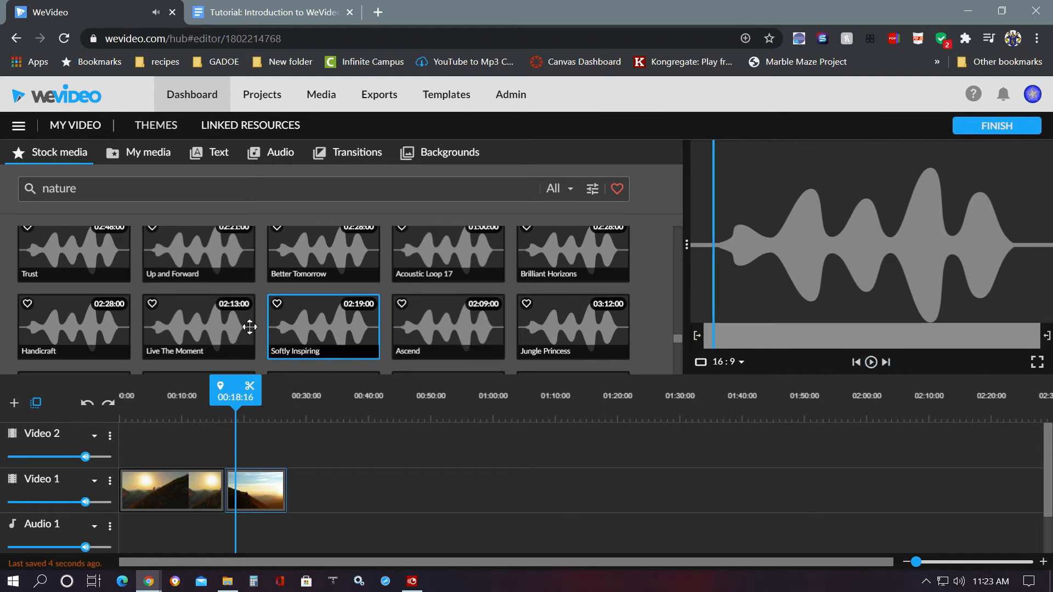
{"action": "left_click", "coordinate": [318, 325]}
{"action": "left_click_drag", "start_coordinate": [285, 373], "coordinate": [167, 510]}
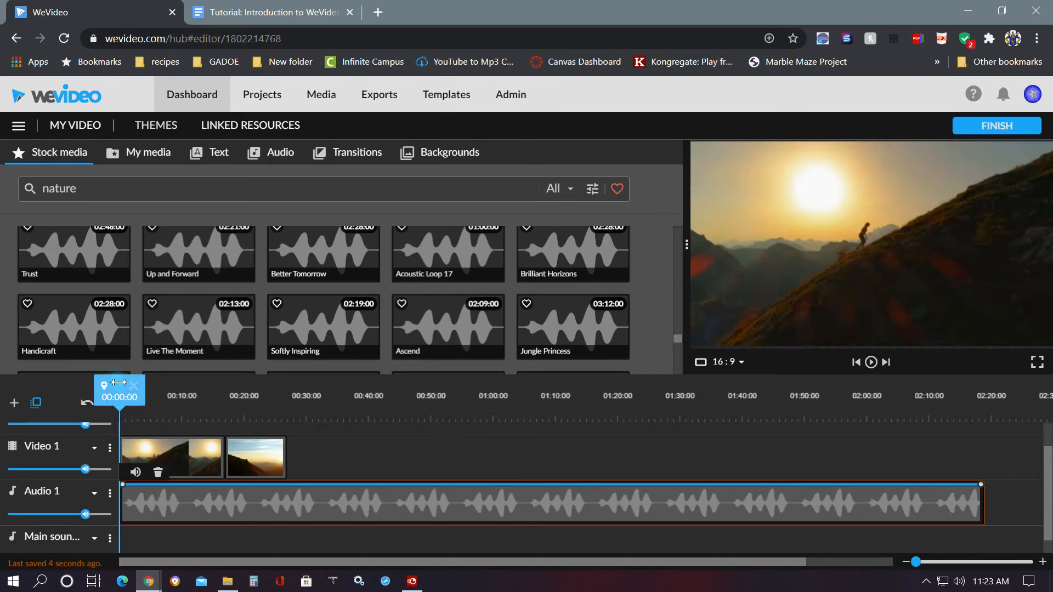
- Trim the music to end with the video clips at 00:27:00 and add a fade-out at its end
{"action": "left_click_drag", "start_coordinate": [119, 383], "coordinate": [286, 386]}
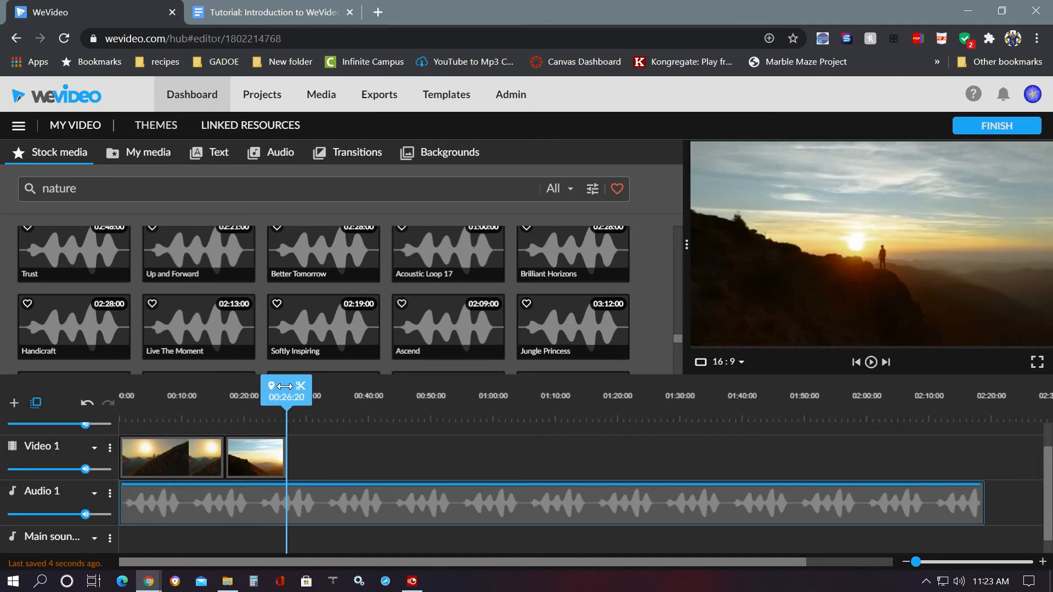
{"action": "left_click", "coordinate": [306, 488]}
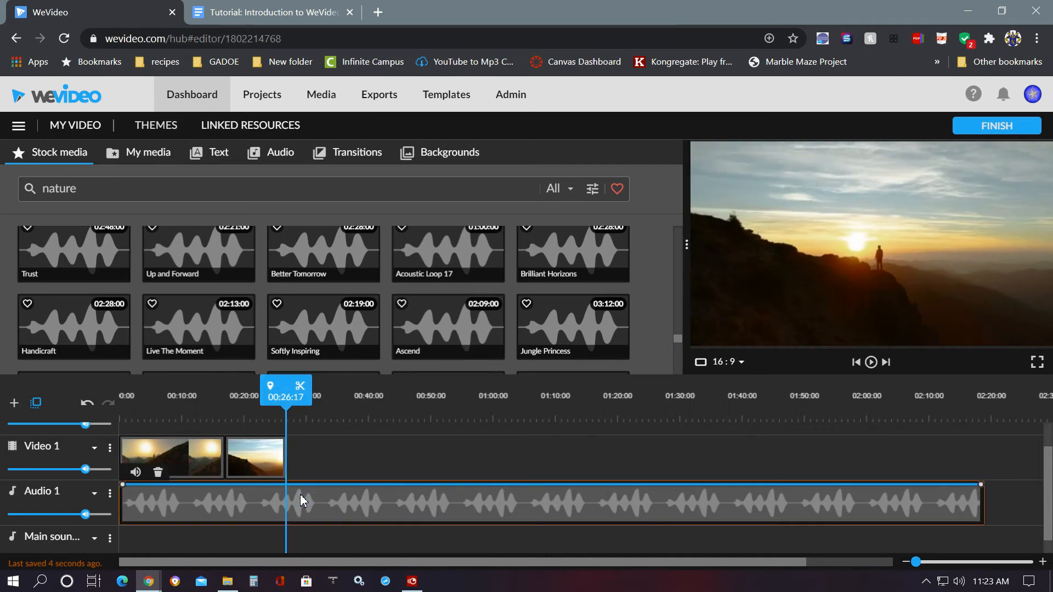
{"action": "key", "text": "o"}
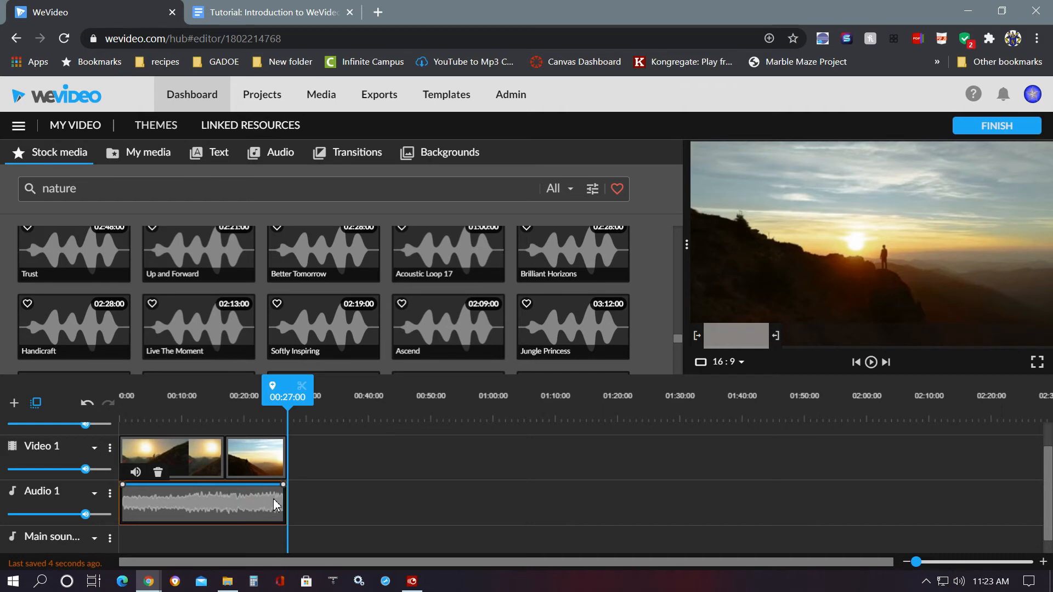
{"action": "mouse_move", "coordinate": [286, 491]}
{"action": "left_mouse_down"}
{"action": "mouse_move", "coordinate": [272, 498]}
{"action": "mouse_move", "coordinate": [284, 496]}
{"action": "mouse_move", "coordinate": [287, 512]}
{"action": "left_mouse_up"}
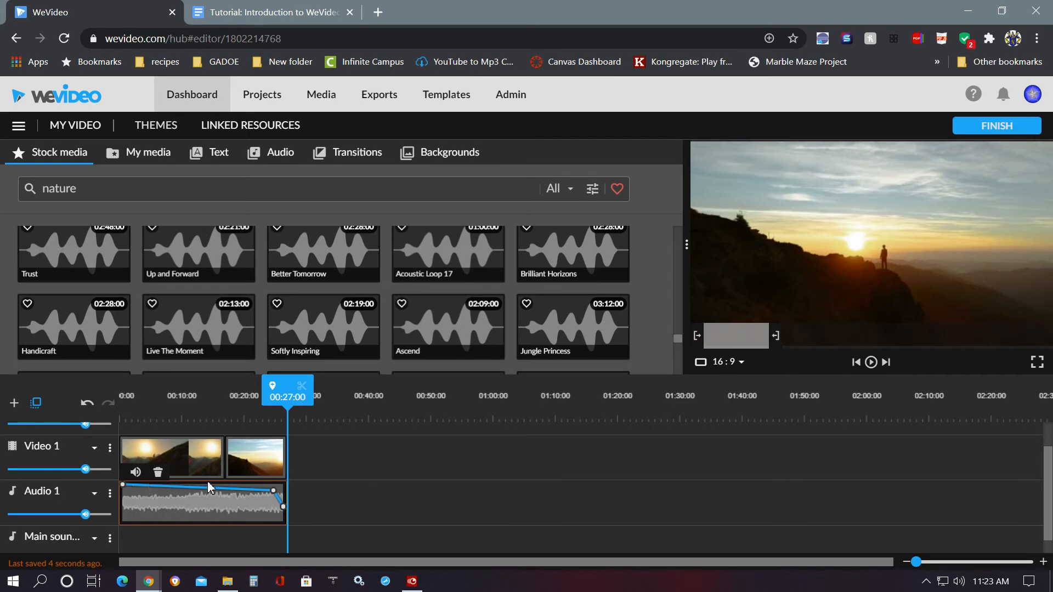
- Play back the edited video from the start, turning the speaker volume down to 22
{"action": "left_click_drag", "start_coordinate": [290, 388], "coordinate": [88, 398]}
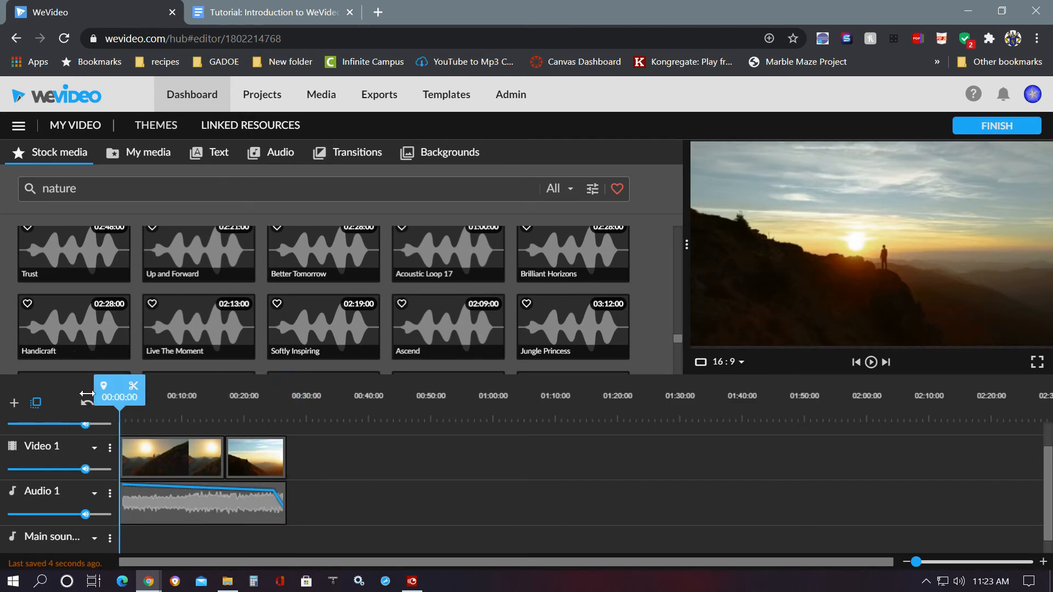
{"action": "left_click", "coordinate": [871, 362]}
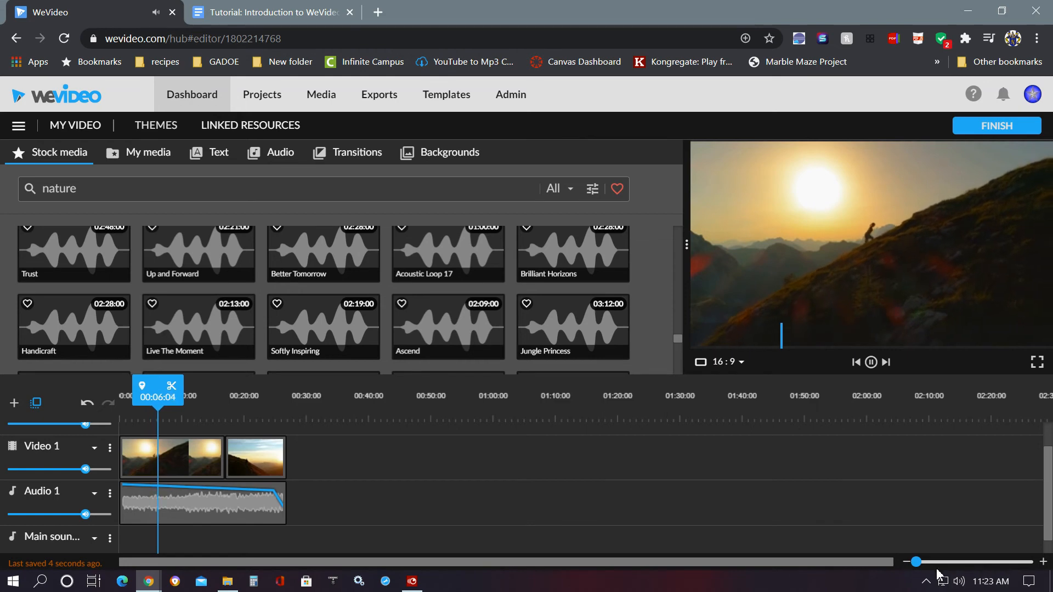
{"action": "left_click", "coordinate": [959, 582]}
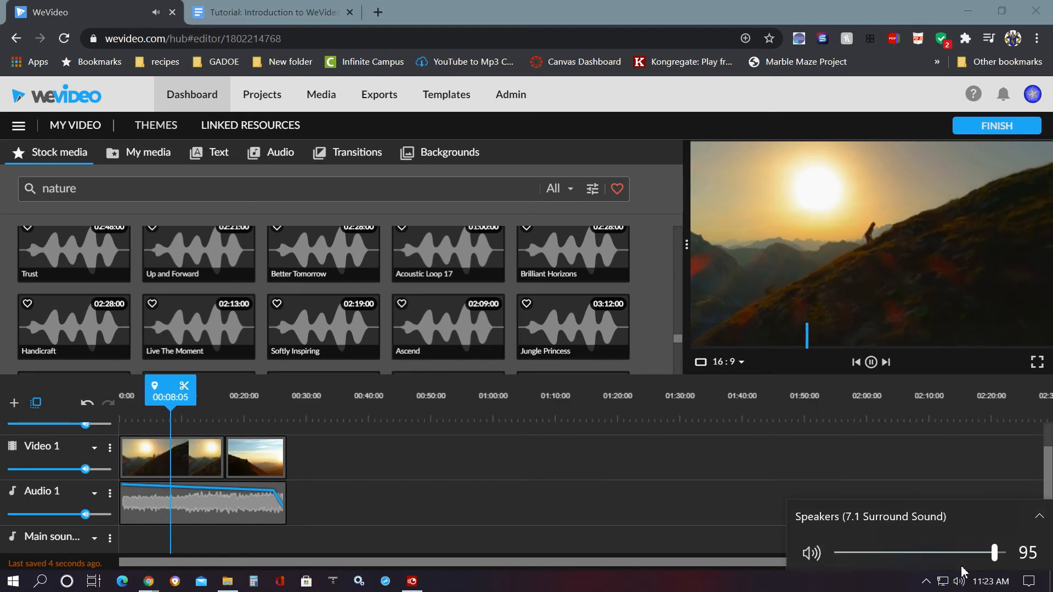
{"action": "left_click_drag", "start_coordinate": [991, 549], "coordinate": [876, 557]}
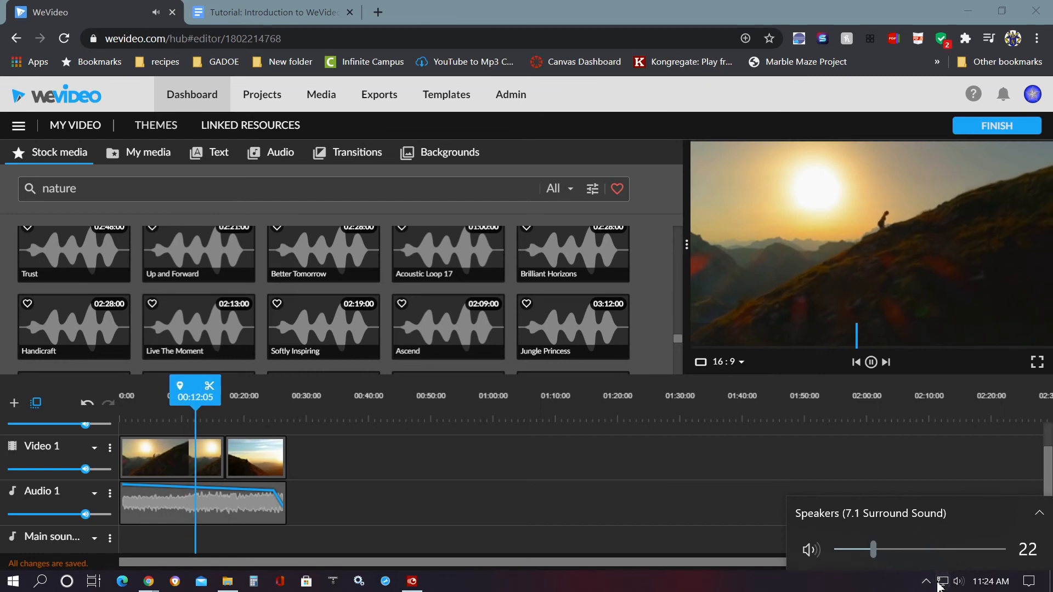
{"action": "left_click", "coordinate": [899, 585]}
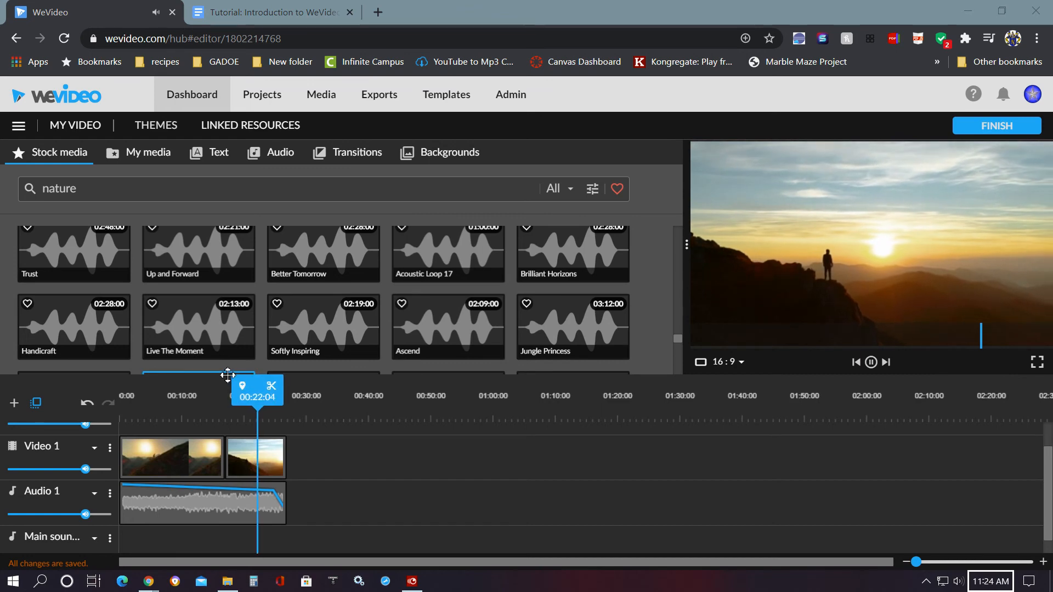
{"action": "left_click", "coordinate": [872, 363]}
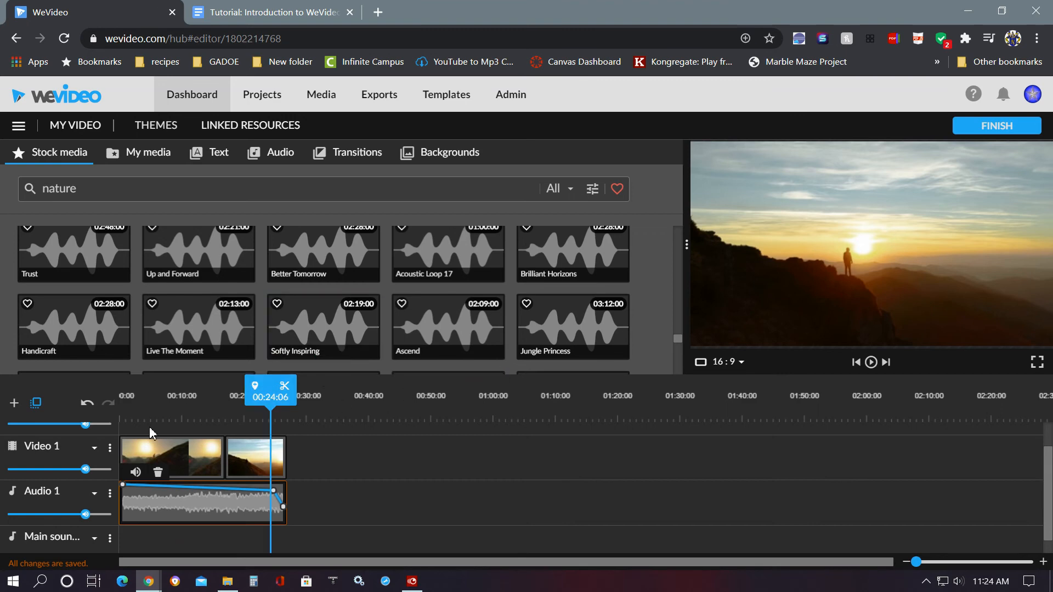
- Start finishing the video and set the export title to WeVideoOrientation
{"action": "left_click", "coordinate": [1001, 135]}
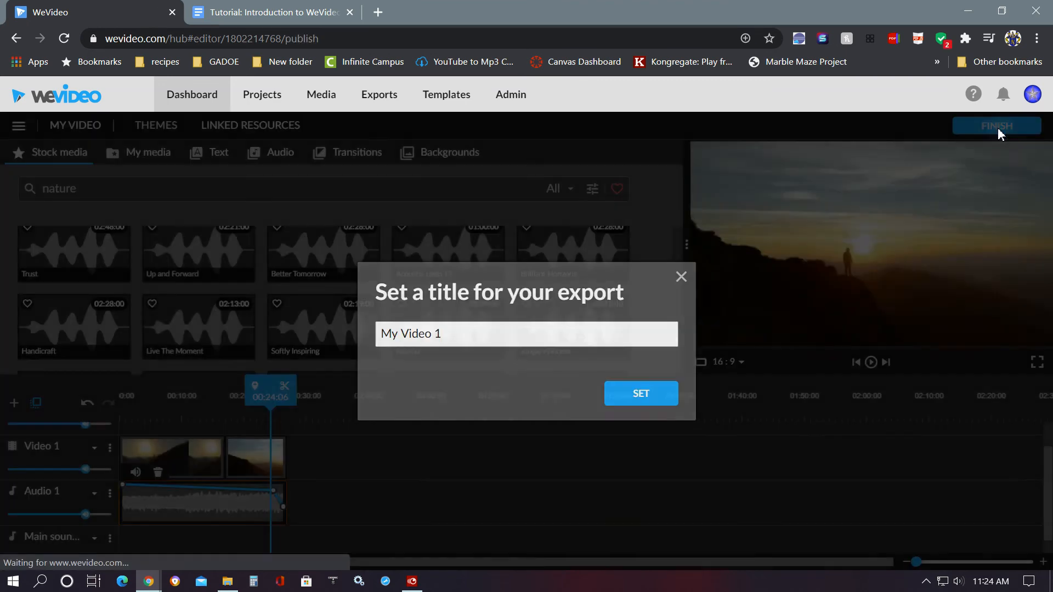
{"action": "left_click_drag", "start_coordinate": [442, 334], "coordinate": [305, 347]}
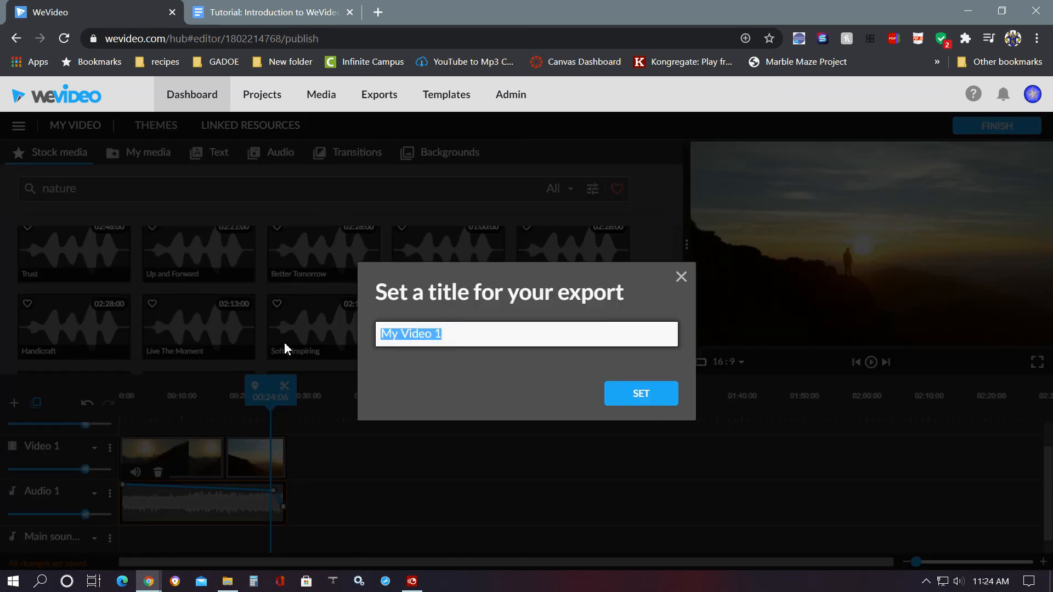
{"action": "type", "text": "We"}
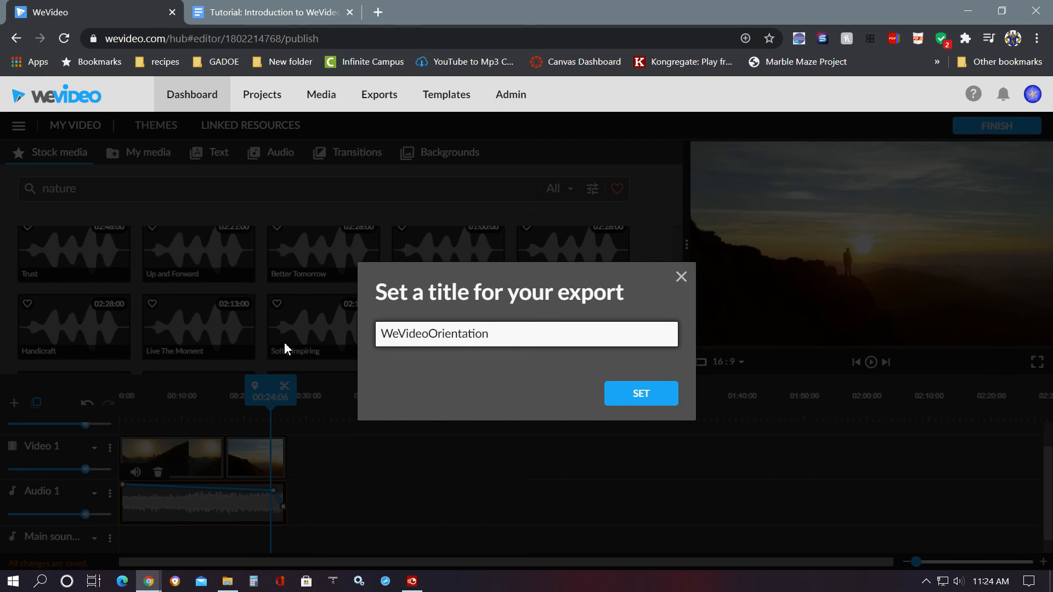
{"action": "left_click", "coordinate": [635, 393]}
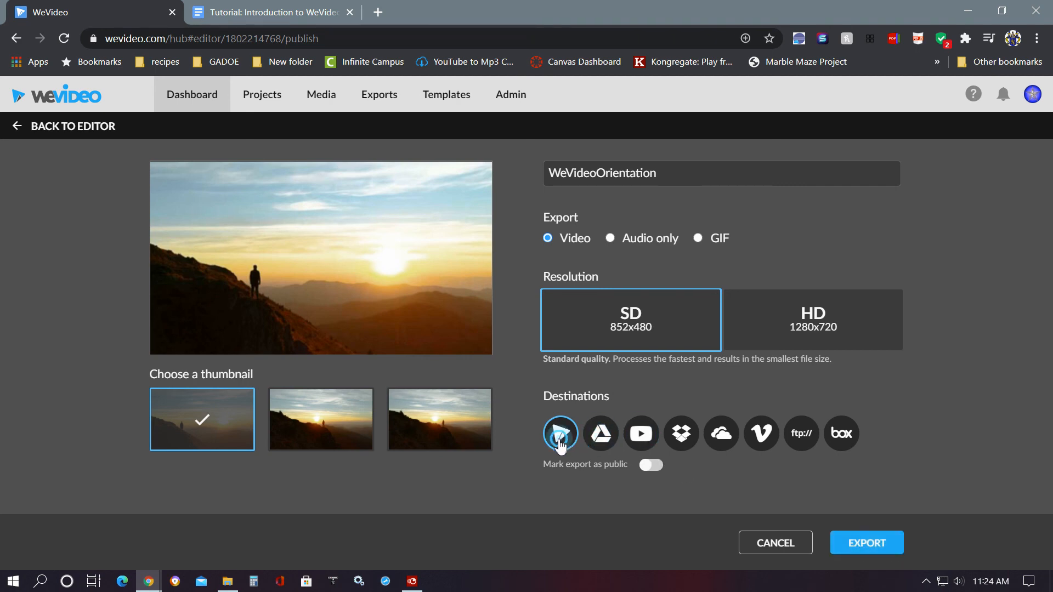
- Cancel the export and leave the editor for the Dashboard, saving the video
{"action": "left_click", "coordinate": [775, 542]}
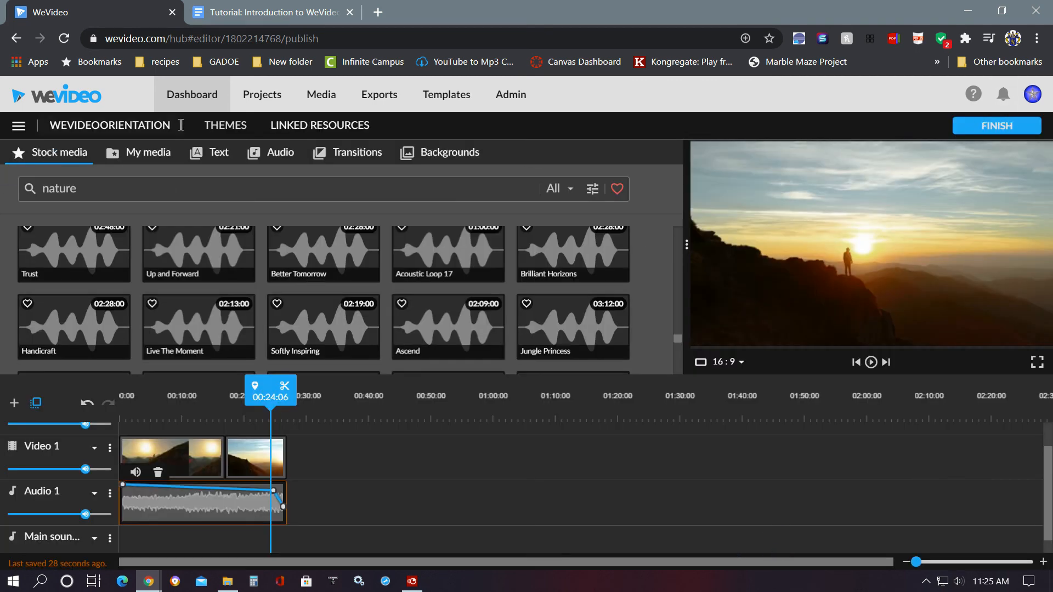
{"action": "left_click", "coordinate": [188, 95]}
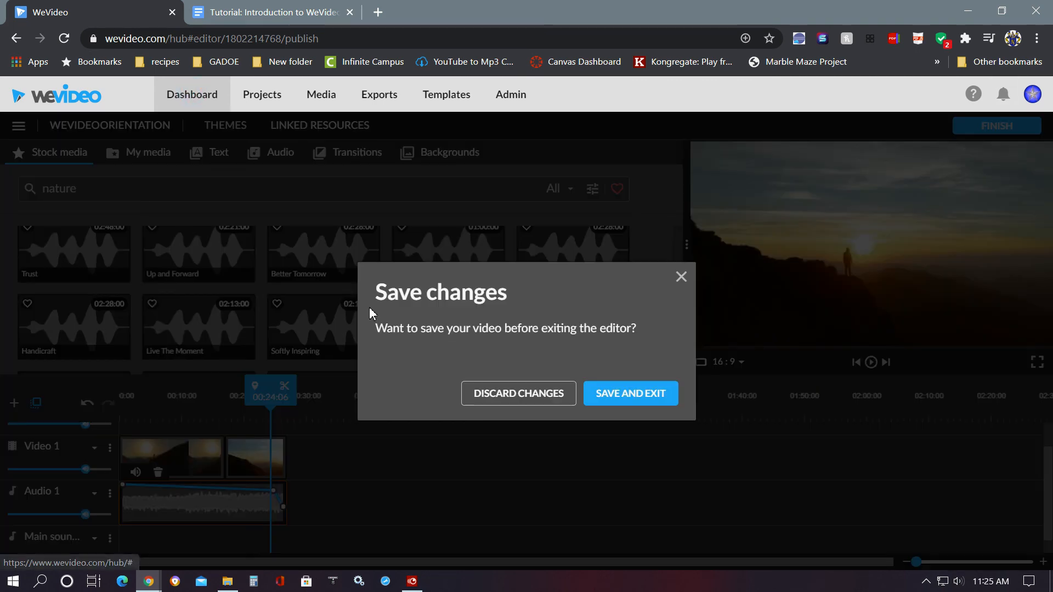
{"action": "left_click", "coordinate": [635, 395]}
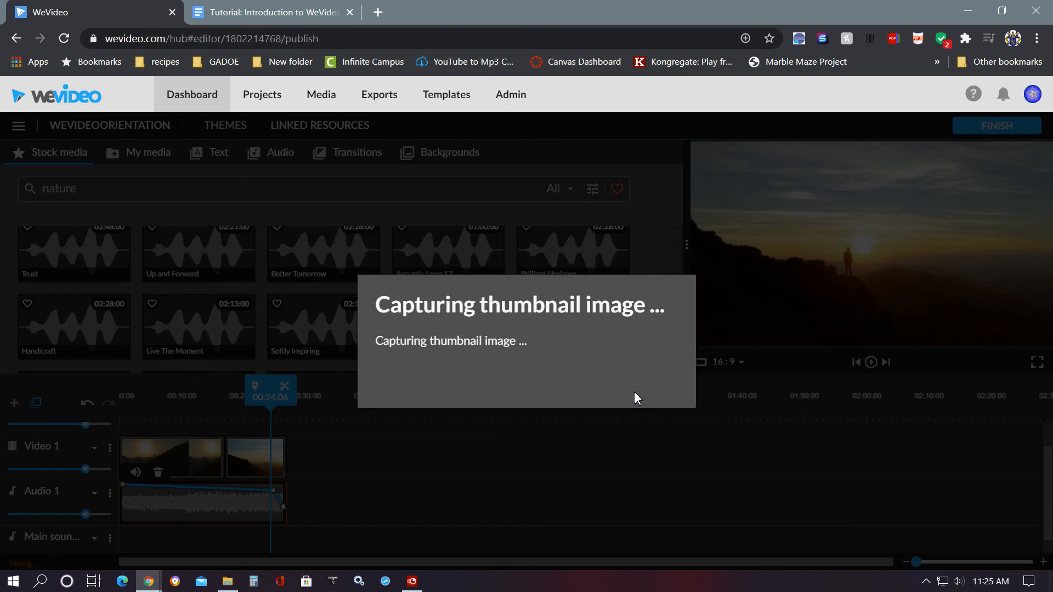